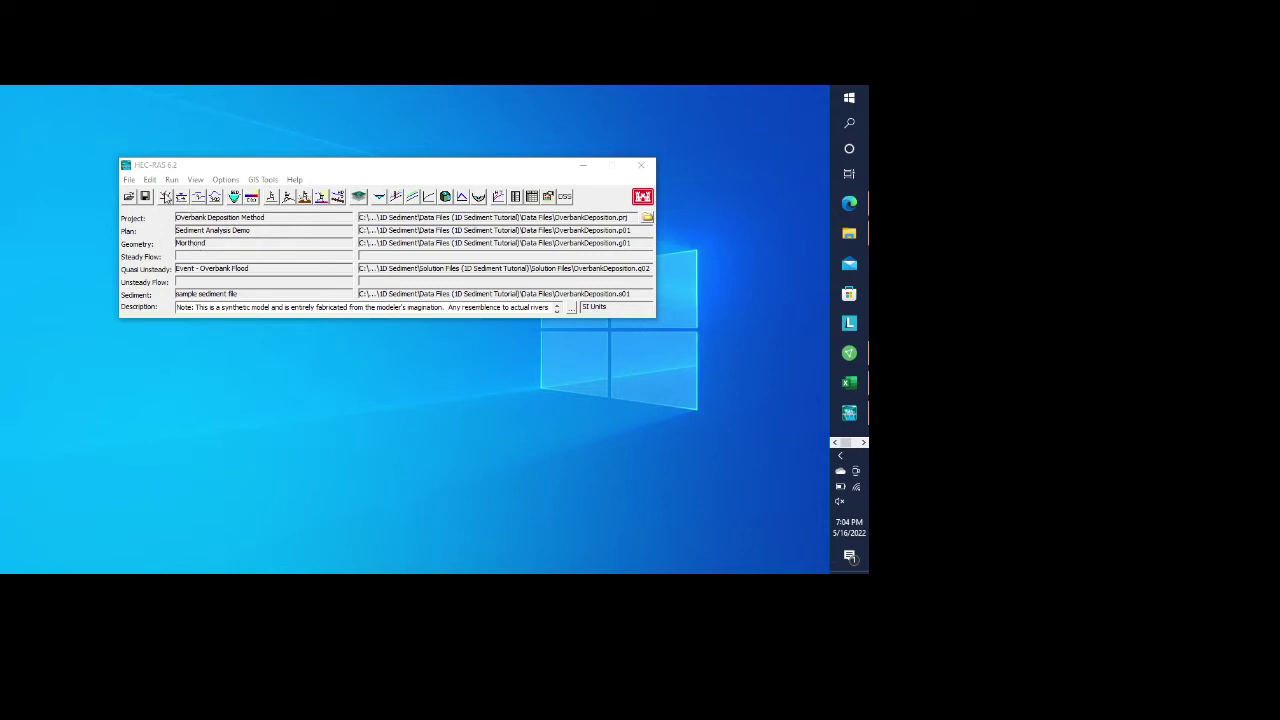
Step: Step through the Morthond cross sections from 5500 down to 3500, then close the cross-section data
left_click(166, 197)
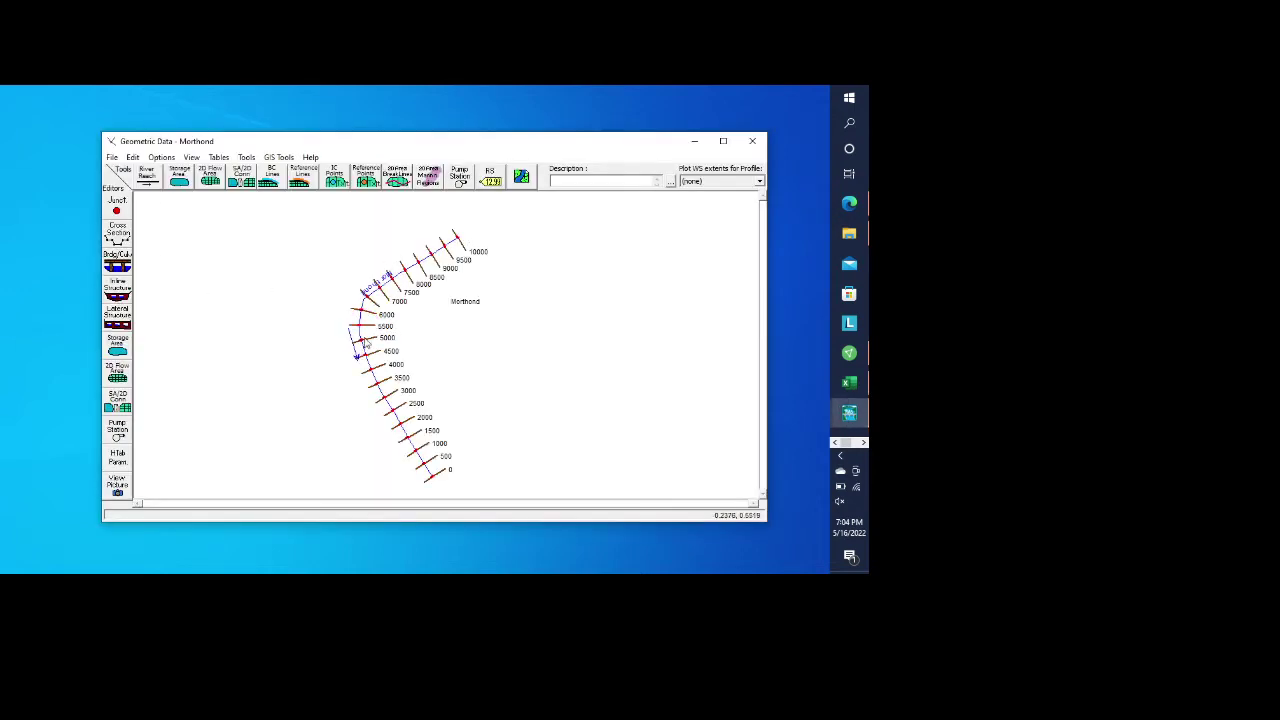
left_click(117, 230)
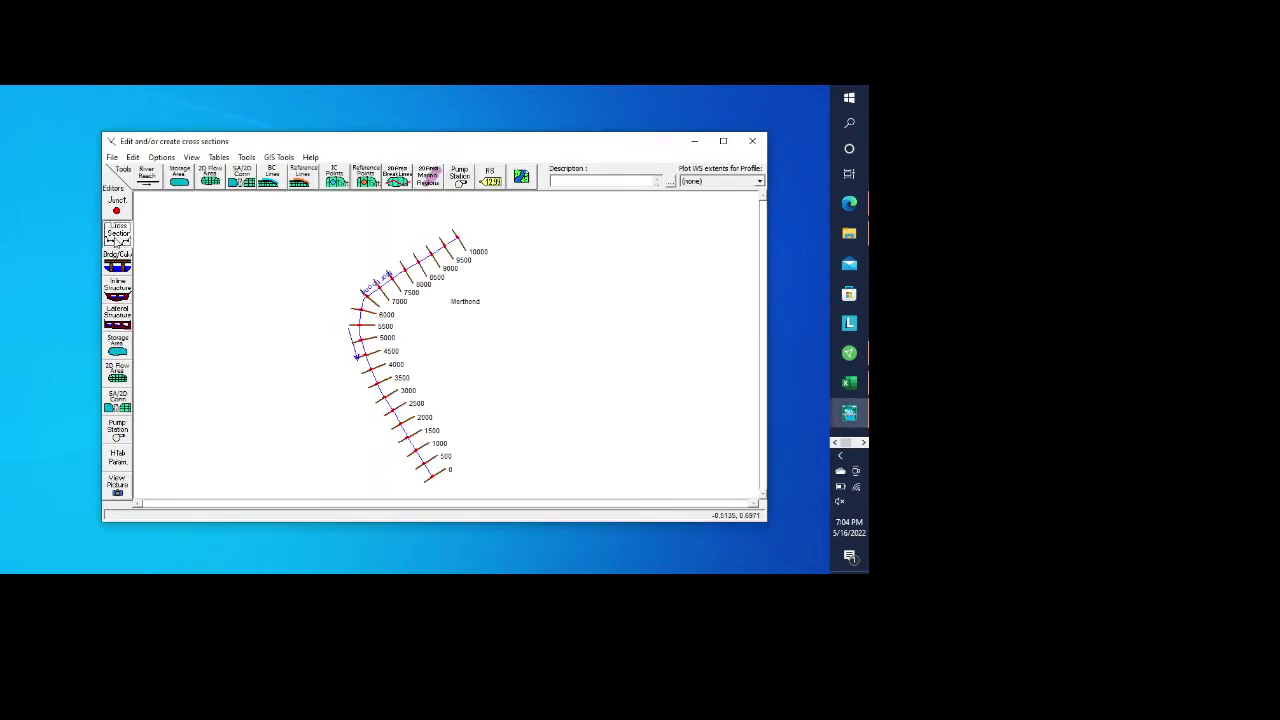
left_click(360, 326)
left_click(388, 250)
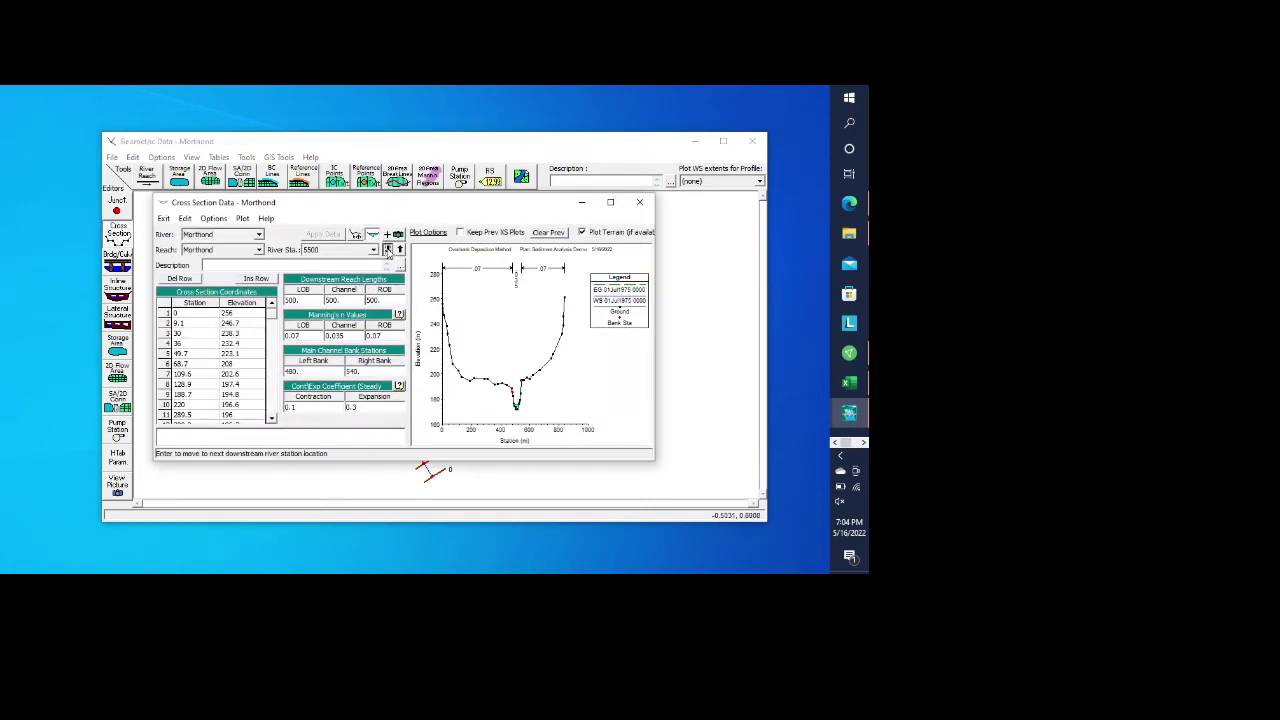
left_click(388, 250)
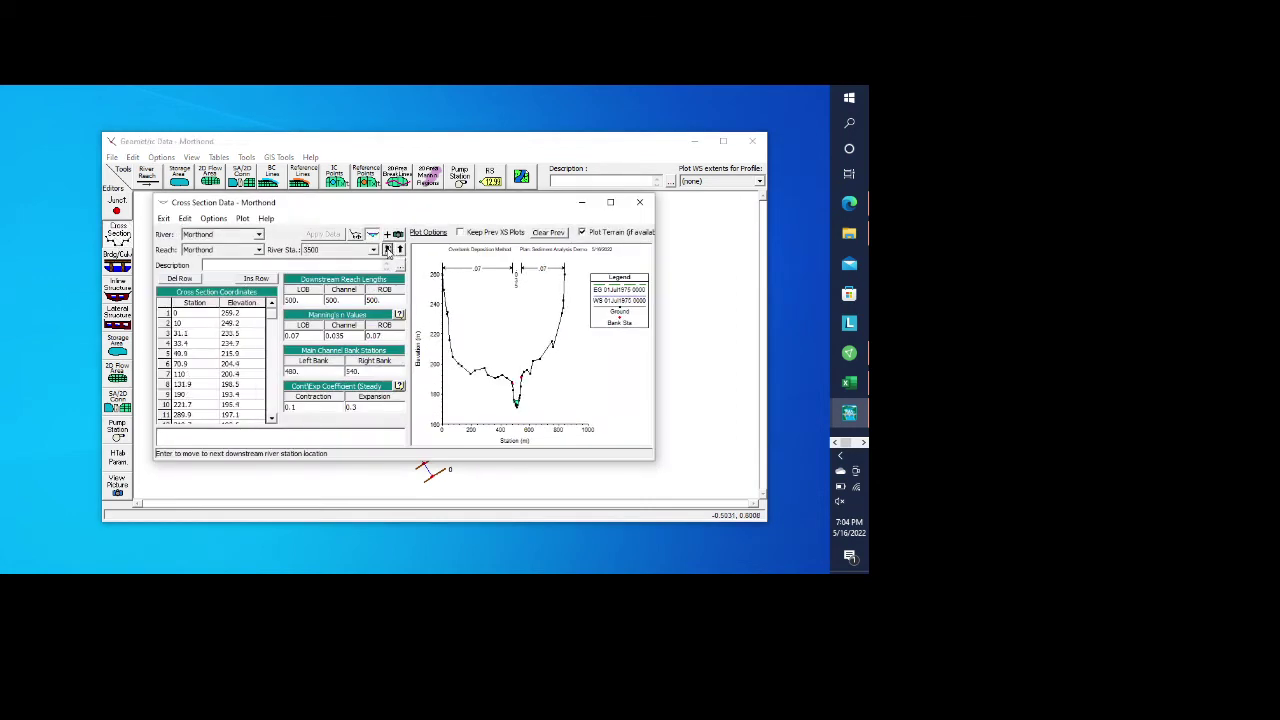
left_click(640, 202)
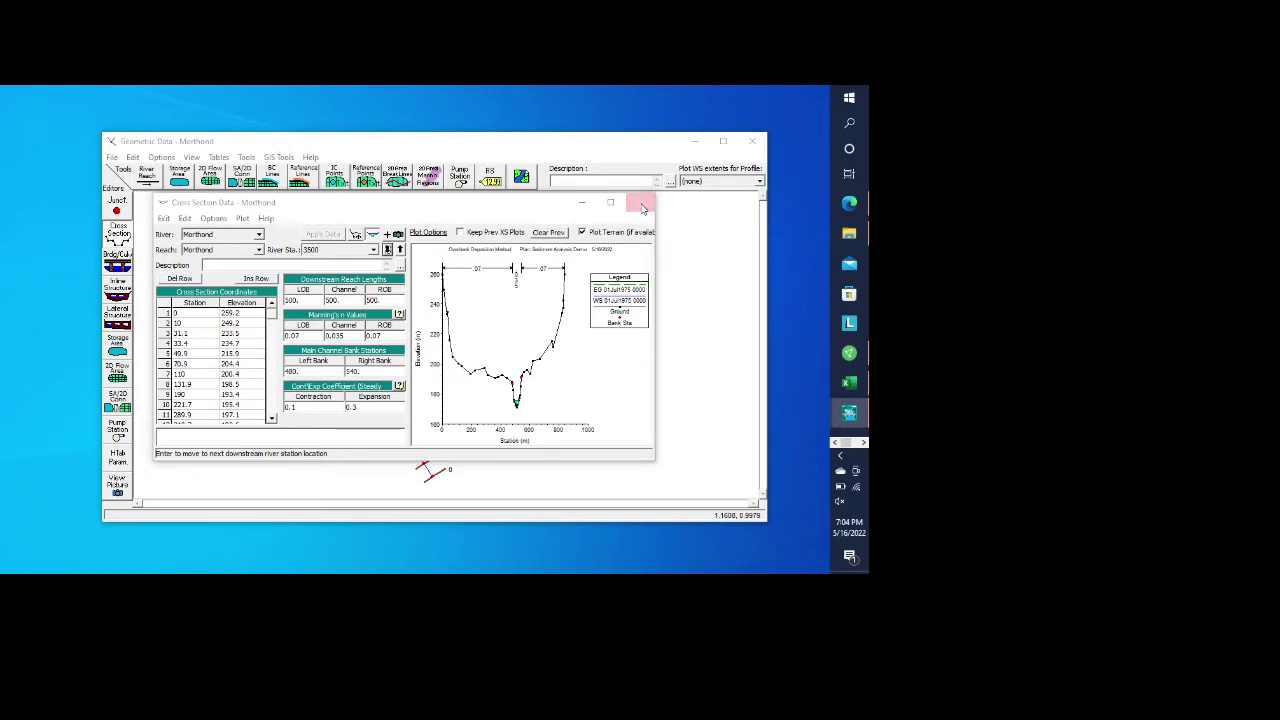
Step: Close the Morthond Geometric Data window
left_click(751, 142)
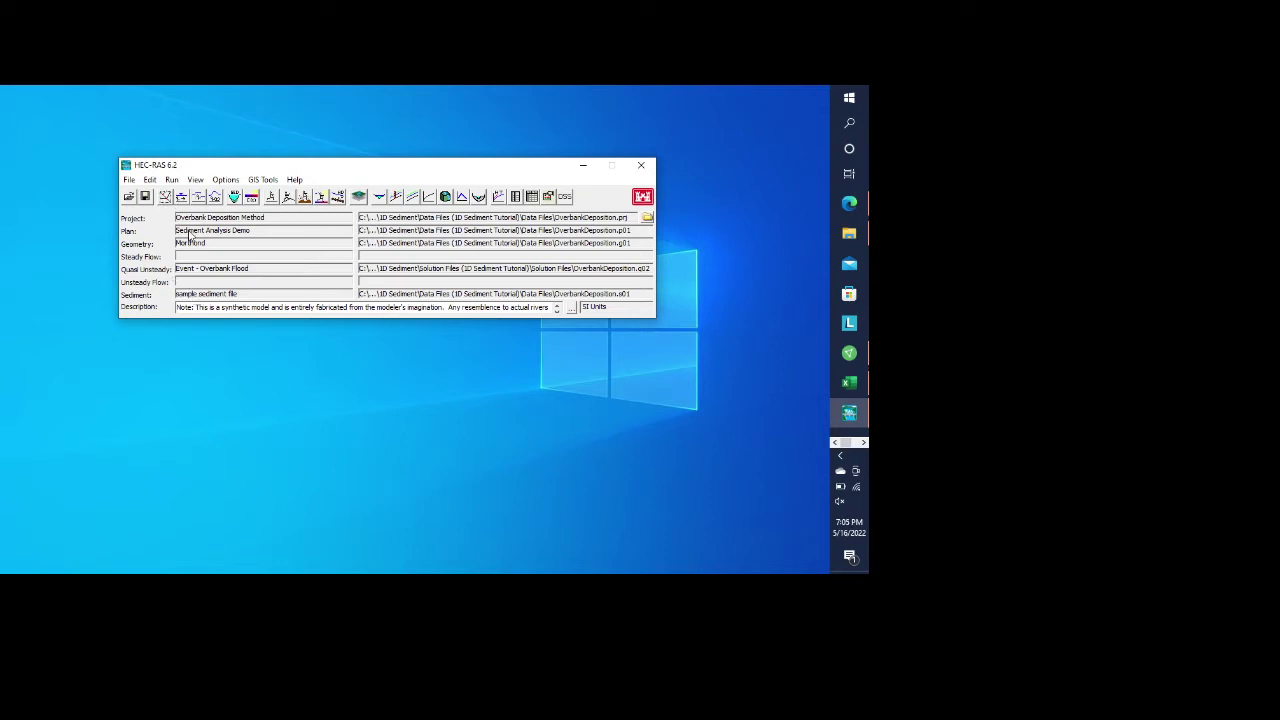
Step: Open the Overbank Flood quasi-unsteady data and show the Flow Series hydrograph for RS 10000
left_click(149, 180)
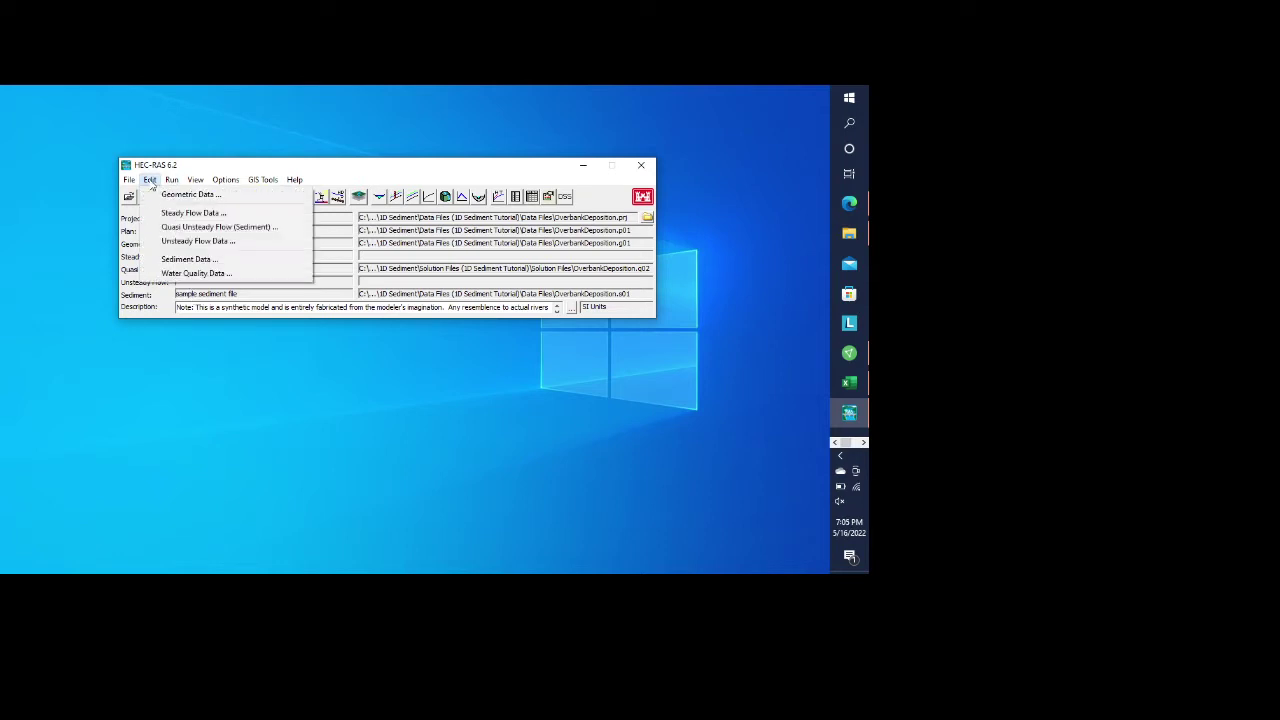
left_click(174, 228)
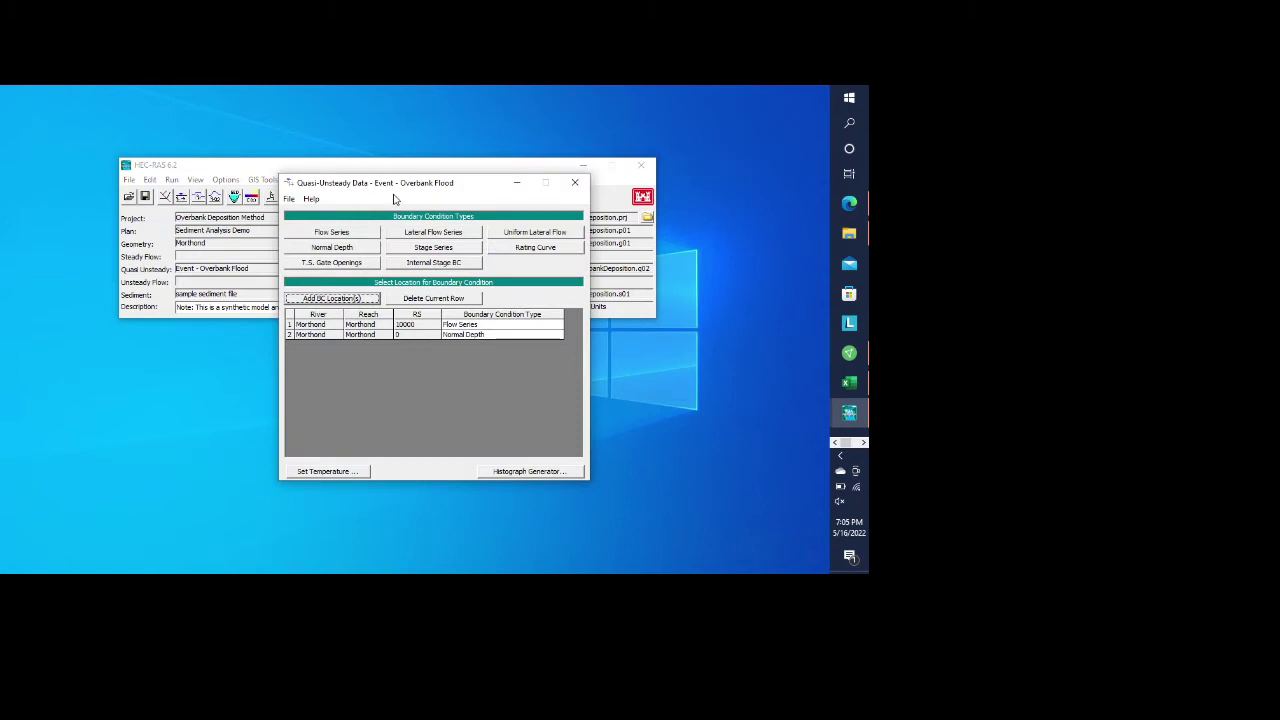
left_click_drag(479, 190, 413, 160)
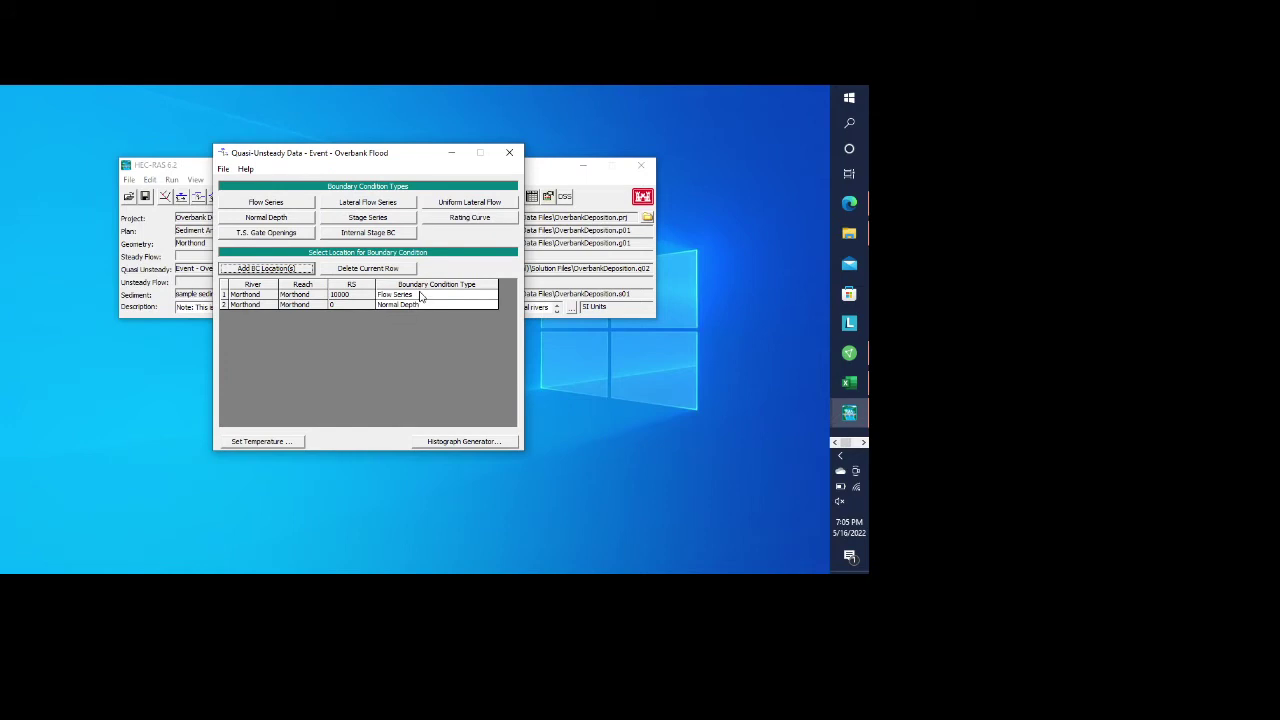
left_click(414, 296)
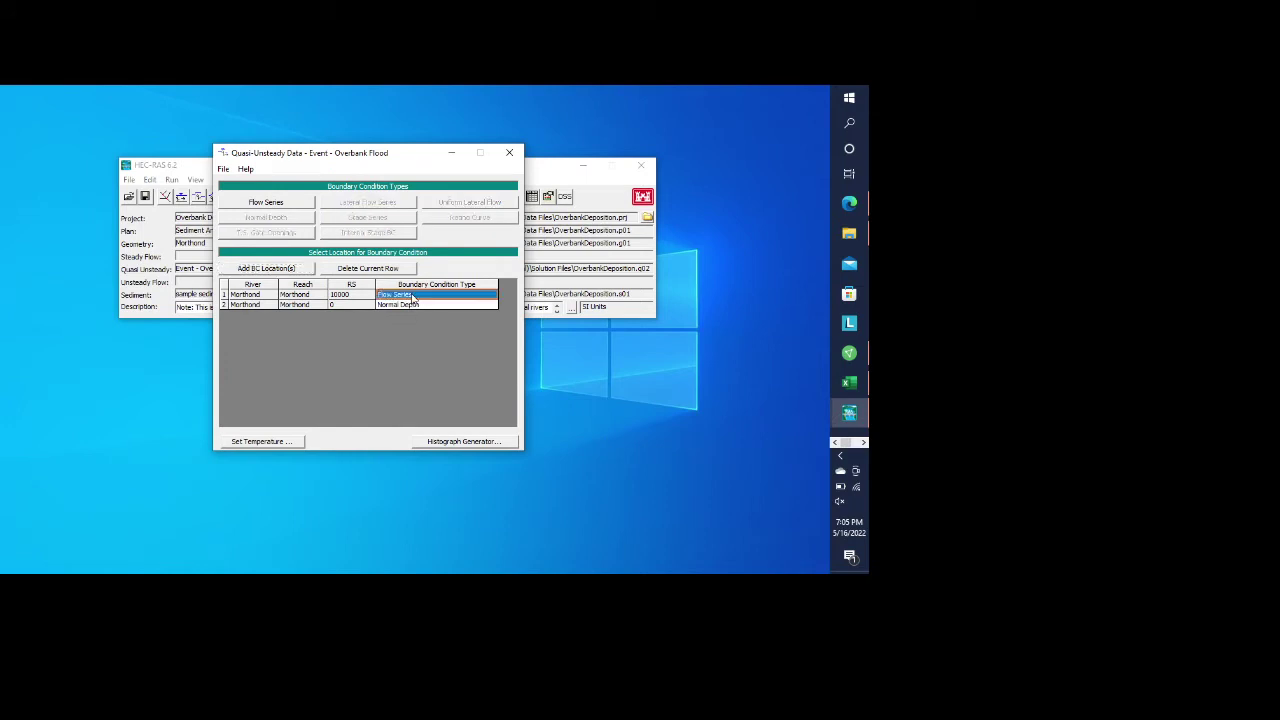
left_click(284, 203)
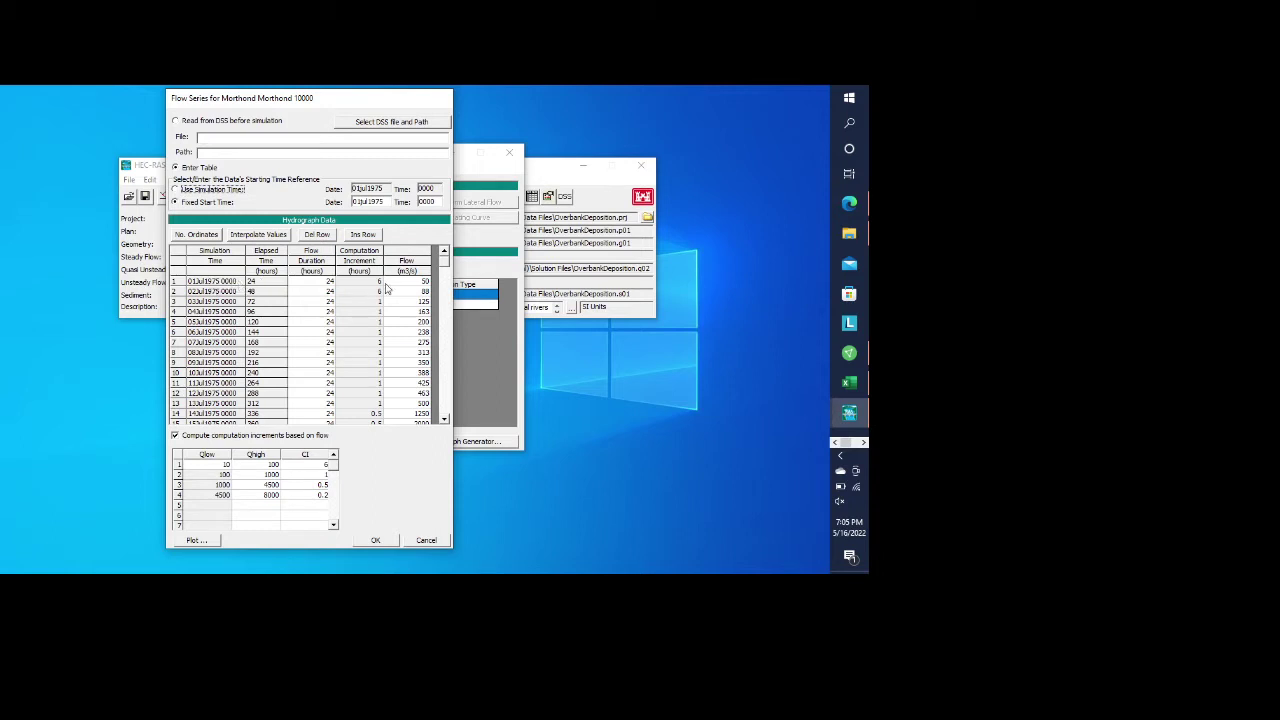
left_click_drag(445, 266, 445, 422)
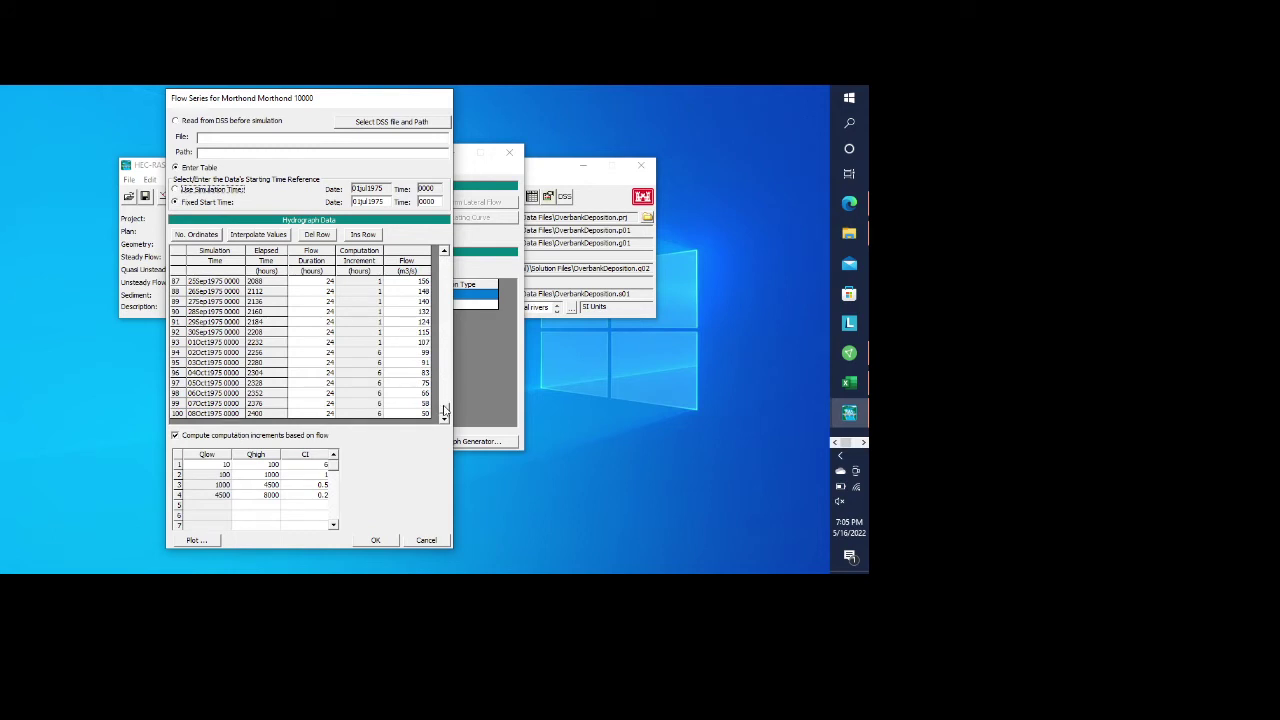
left_click_drag(445, 413, 445, 262)
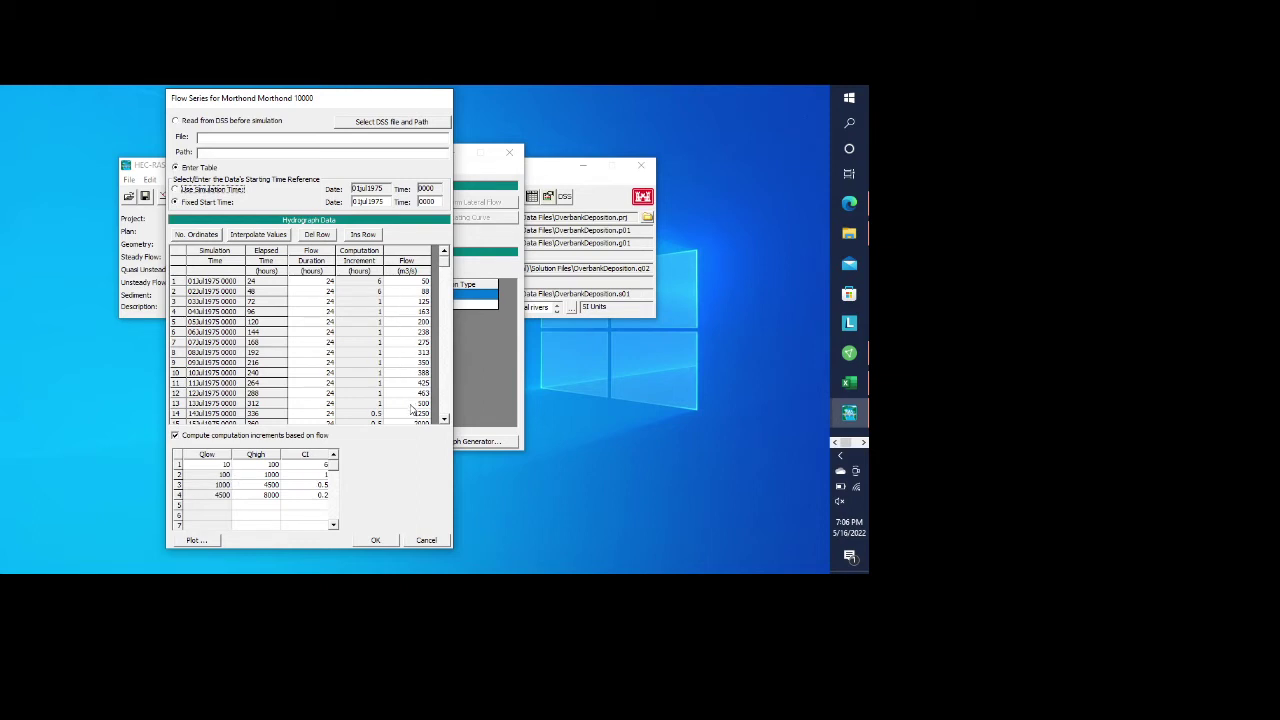
Step: Select the RS 10000 flow values in rows 3 to 12, then accept the hydrograph with OK
left_click_drag(419, 302, 413, 405)
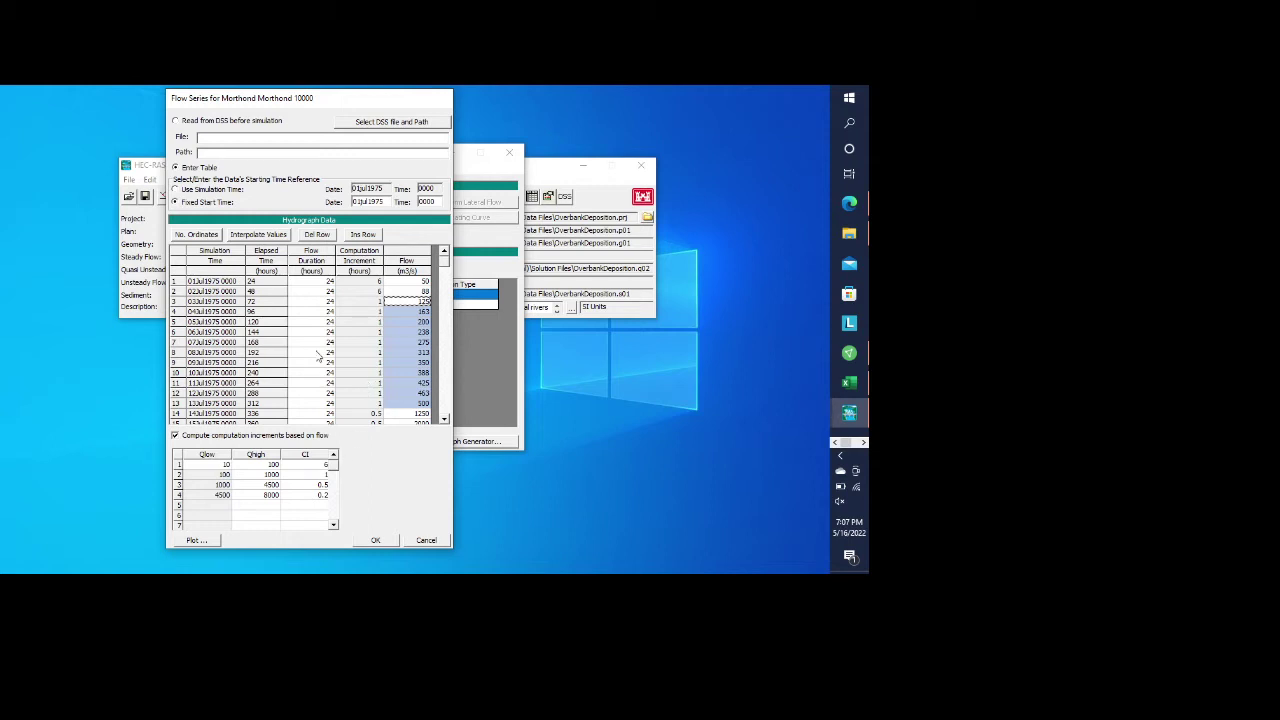
left_click(376, 540)
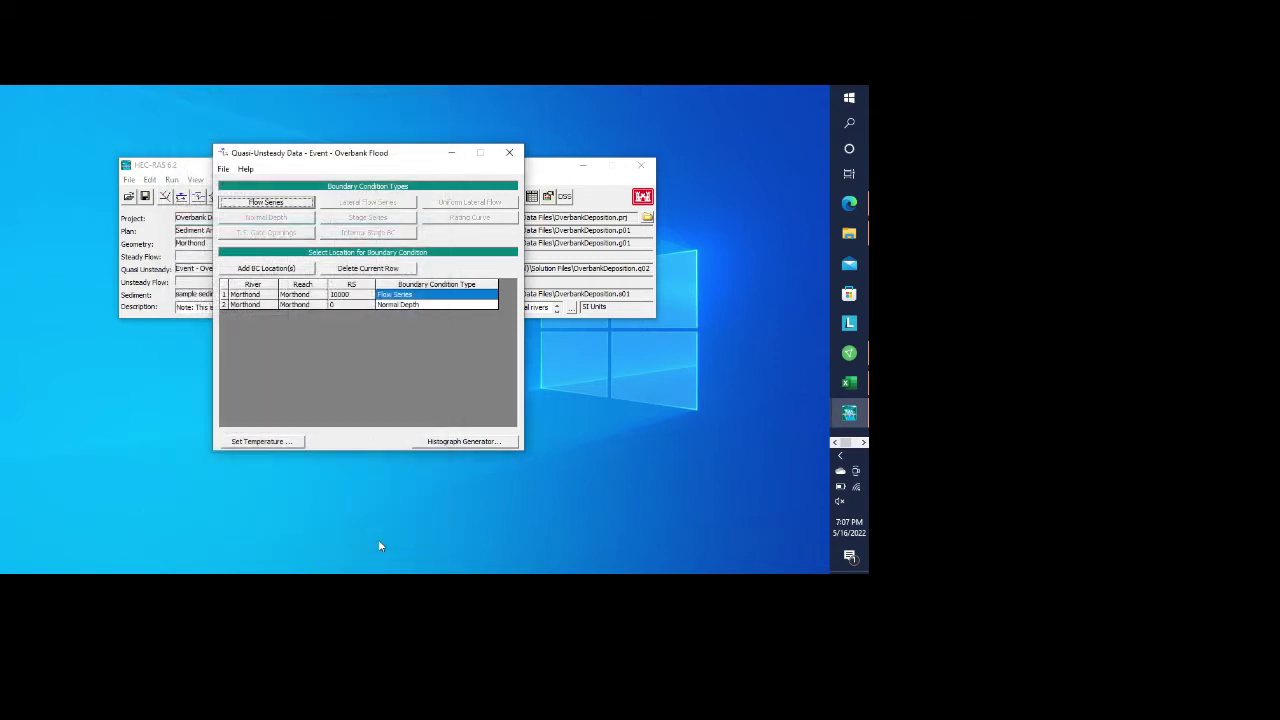
Step: Inspect the downstream Normal Depth friction slope unchanged, then close the Overbank Flood quasi-unsteady data
left_click(401, 308)
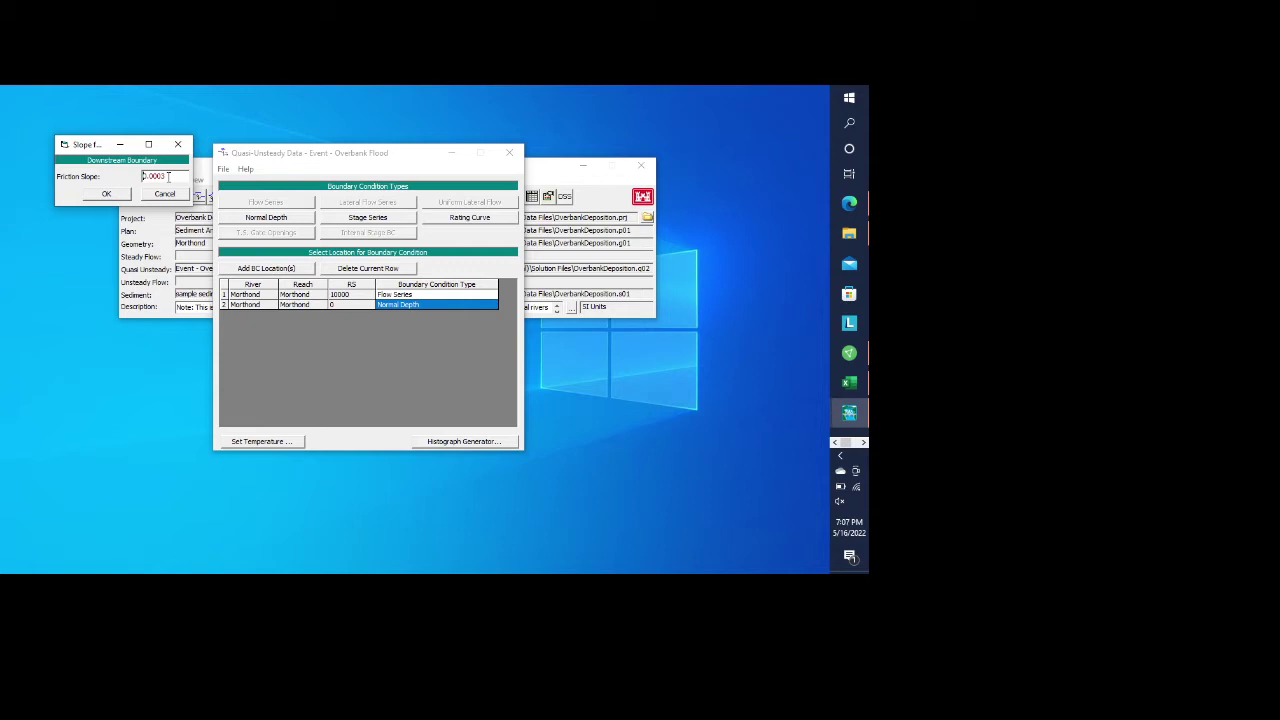
left_click(161, 194)
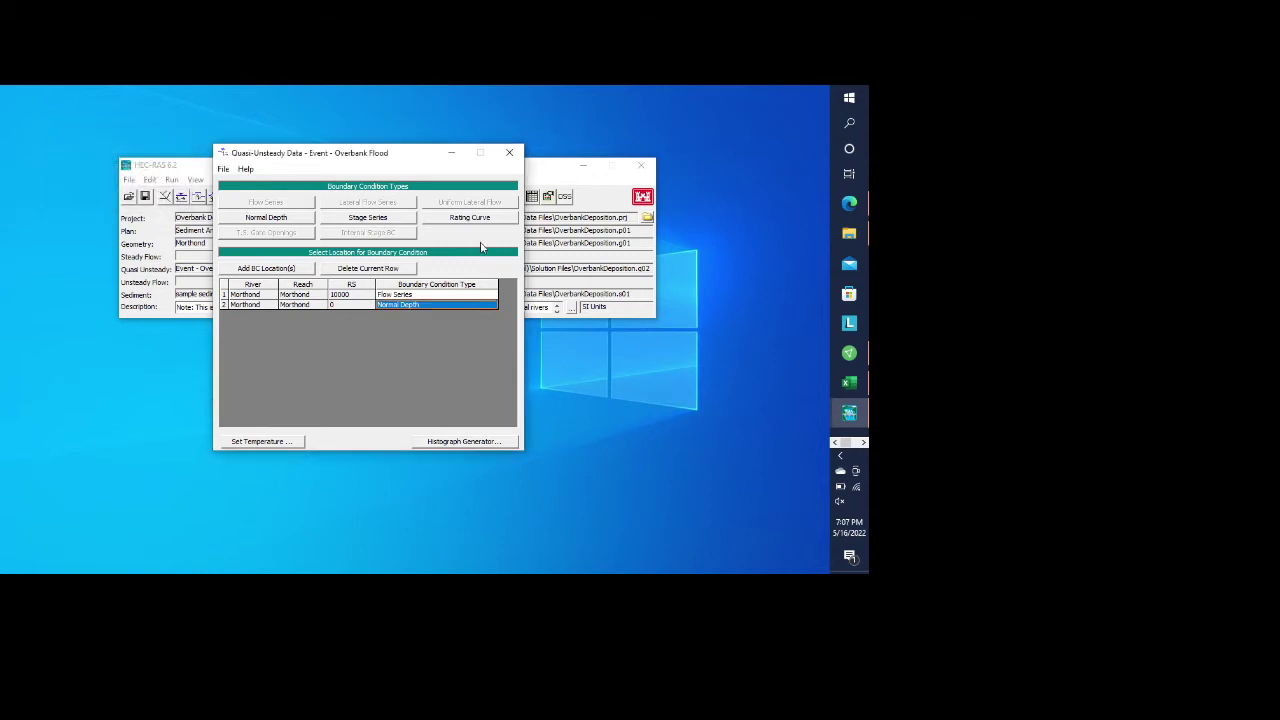
left_click(509, 152)
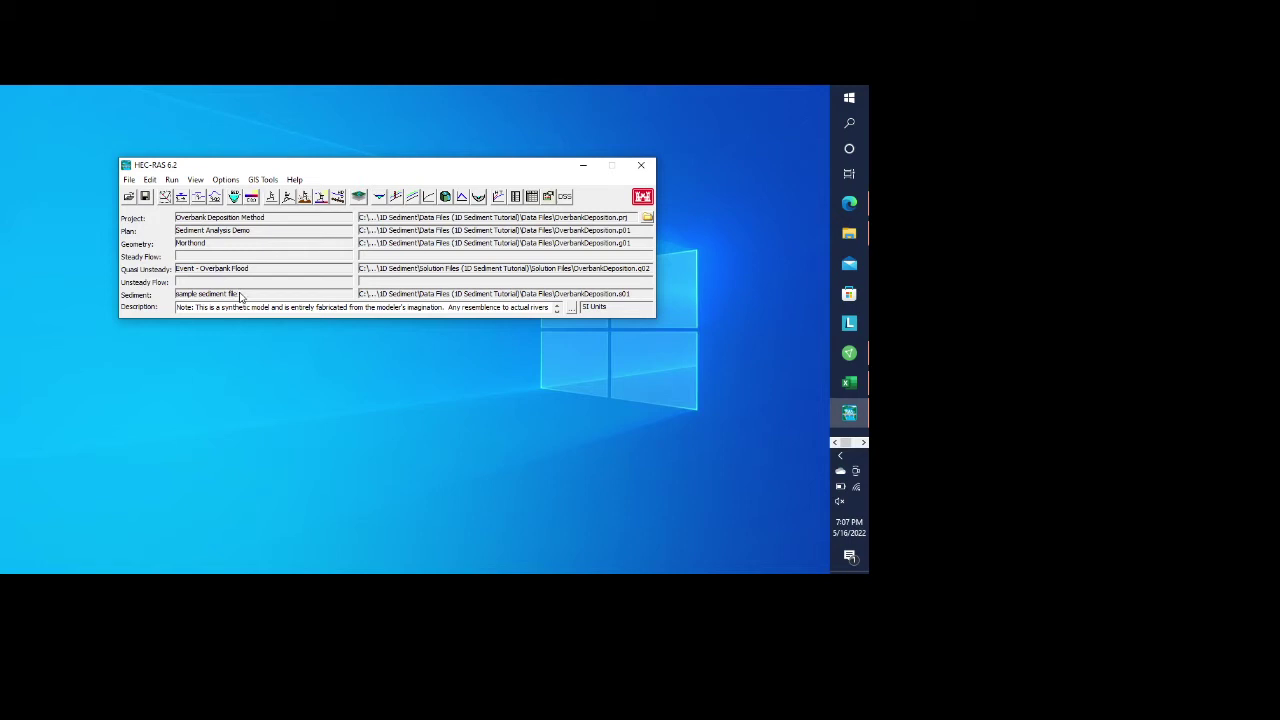
Step: Open the Sediment Data editor for the sample sediment file from the Edit menu
left_click(149, 179)
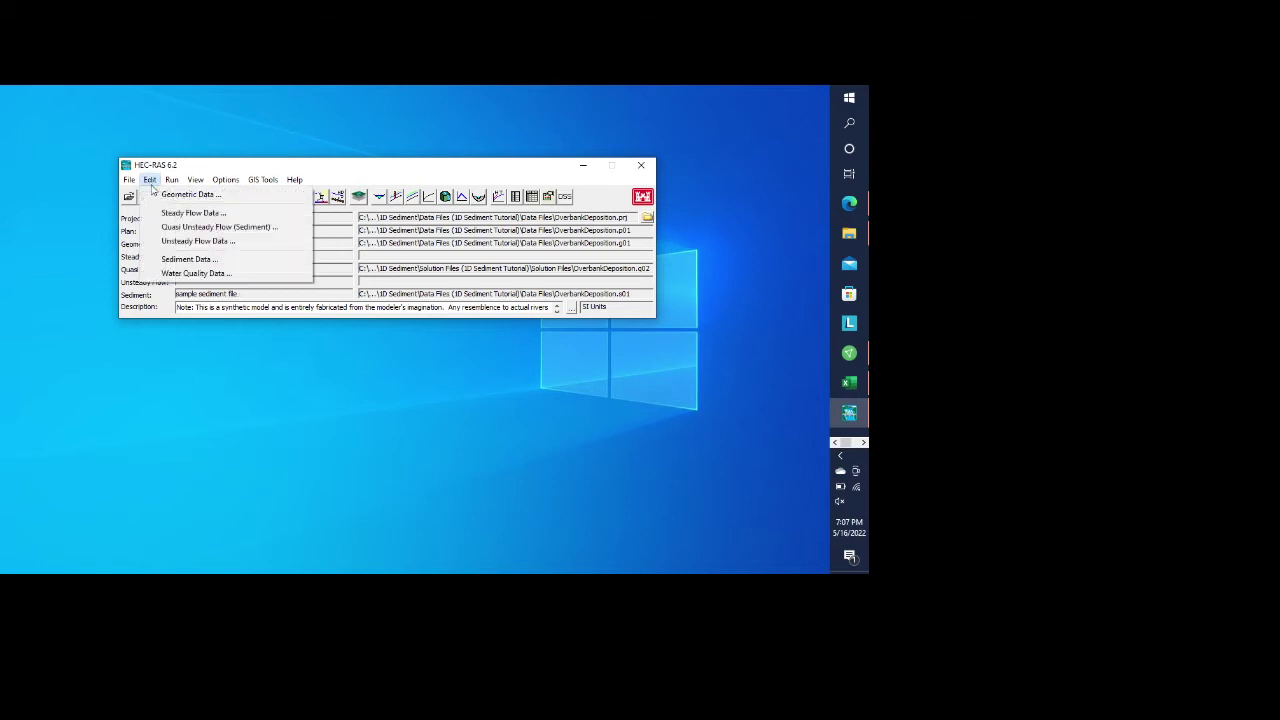
left_click(182, 260)
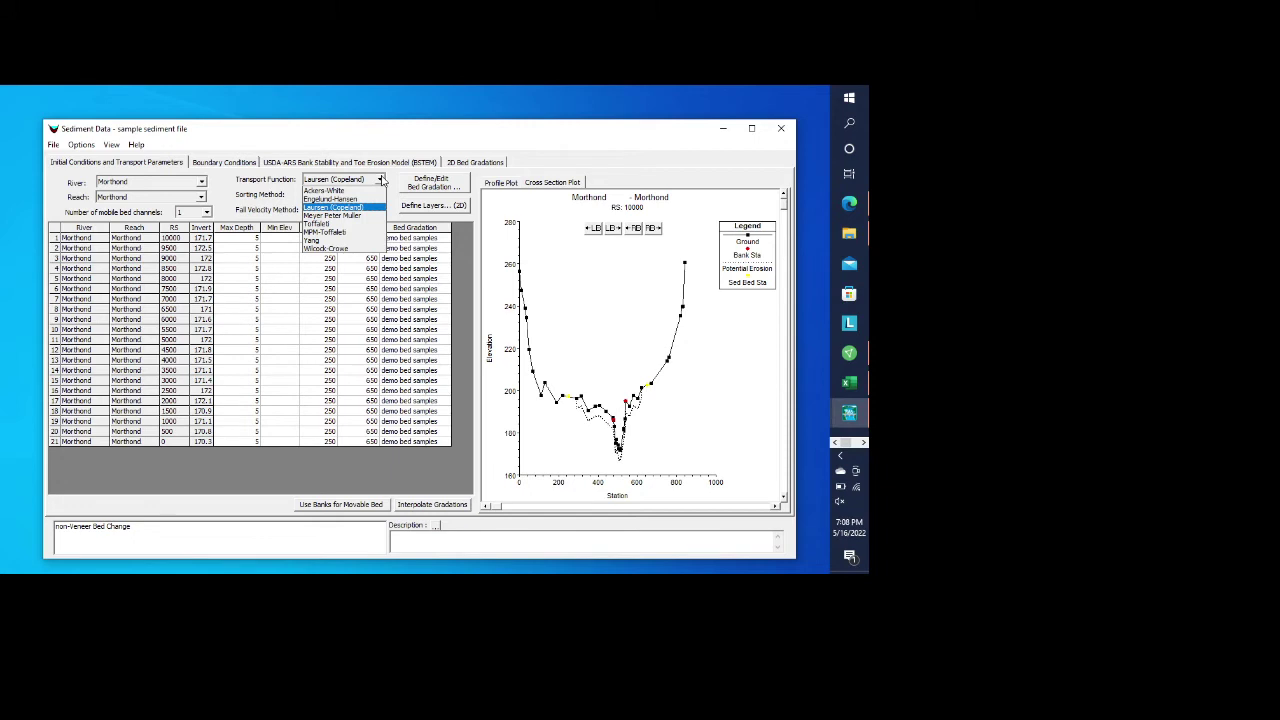
Step: Keep Laursen (Copeland) transport with Copeland (Ex7) sorting, and open the demo bed samples gradation
left_click(381, 180)
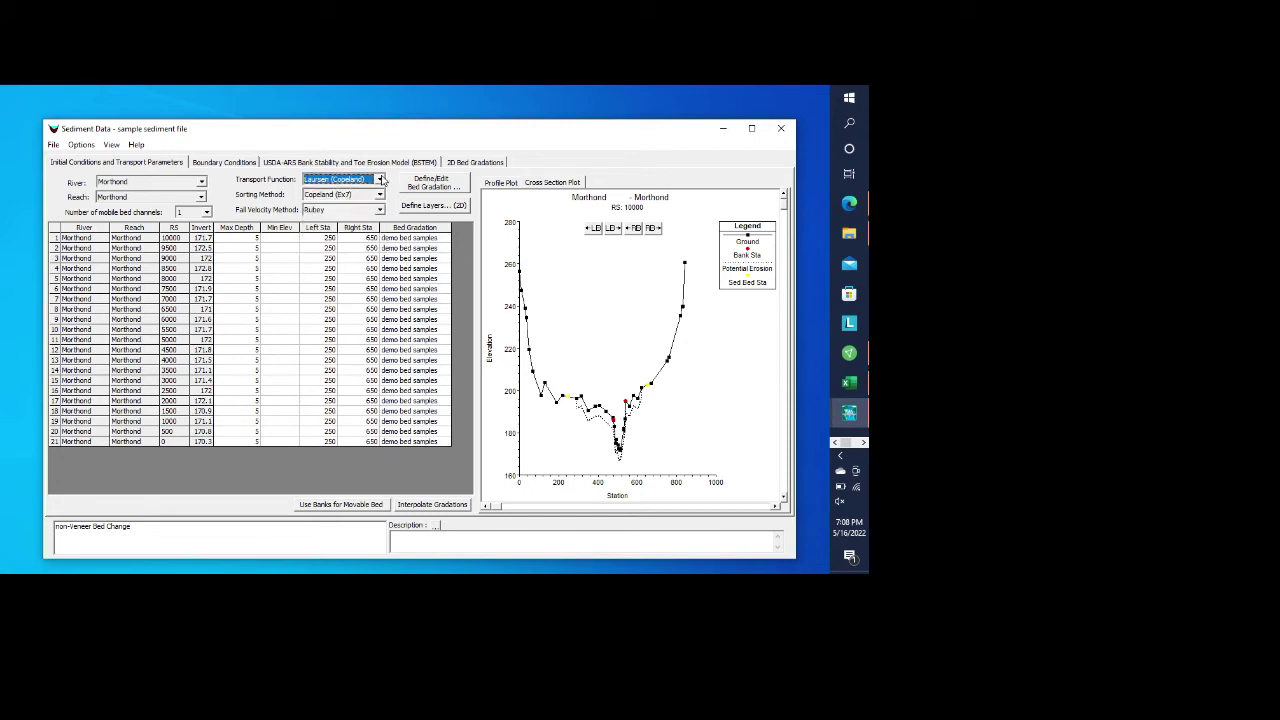
left_click(379, 197)
left_click(379, 197)
left_click(379, 197)
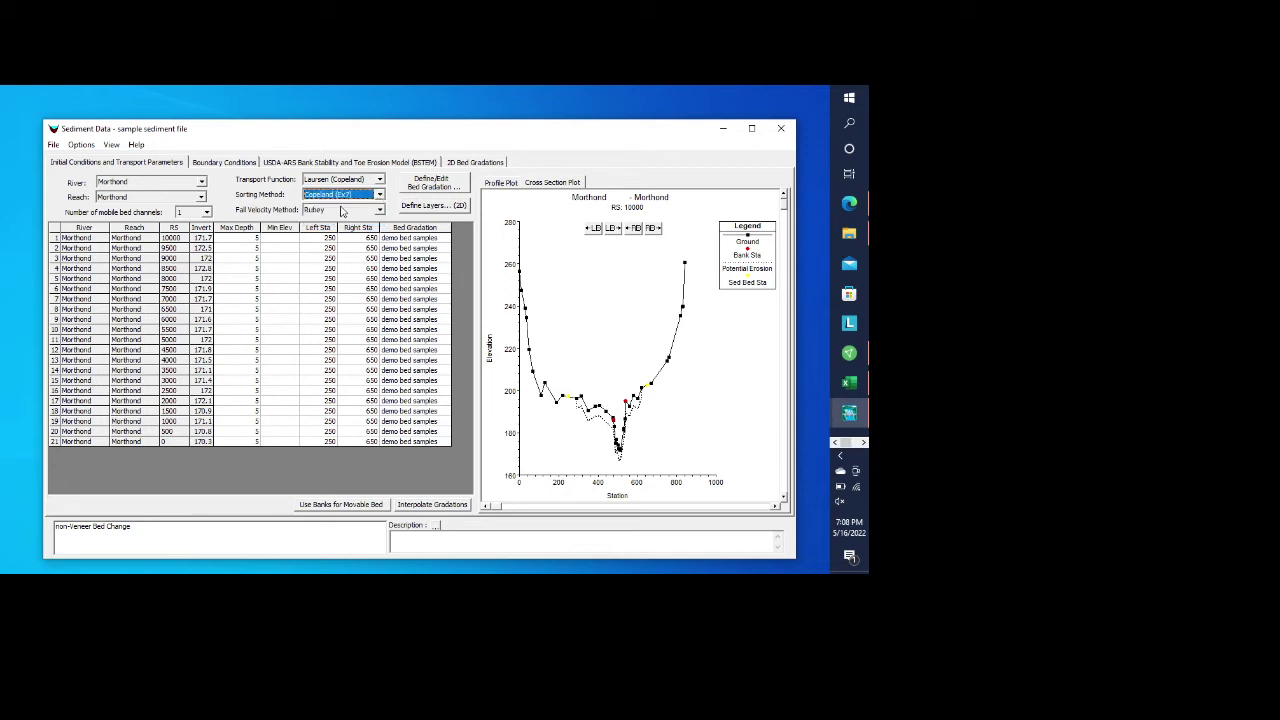
left_click(431, 185)
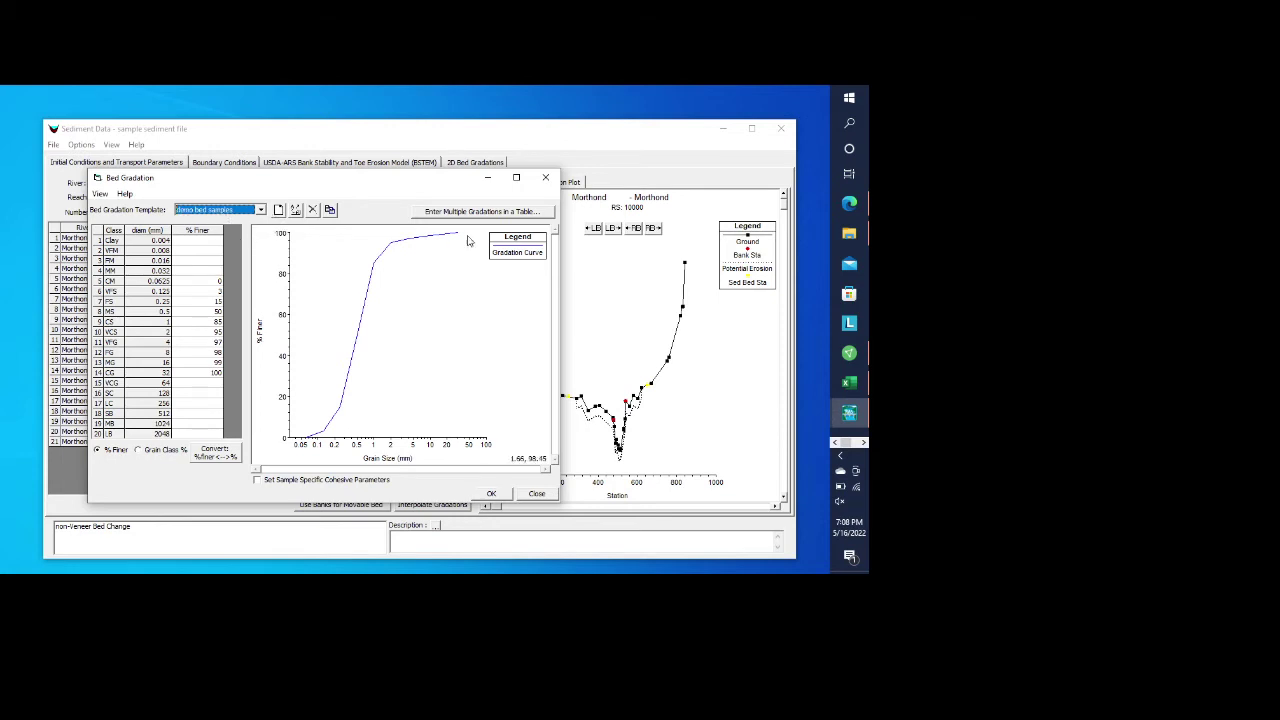
Step: Close the demo bed samples Bed Gradation window
left_click(546, 179)
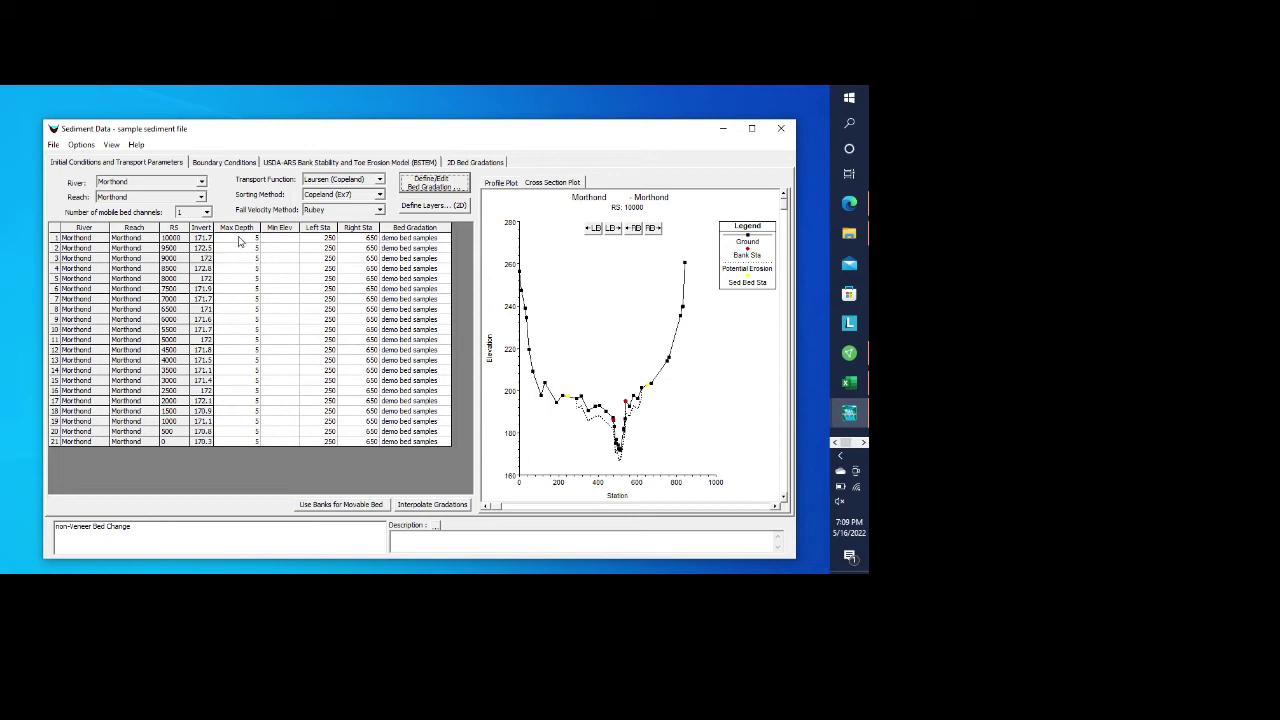
left_click_drag(239, 240, 233, 392)
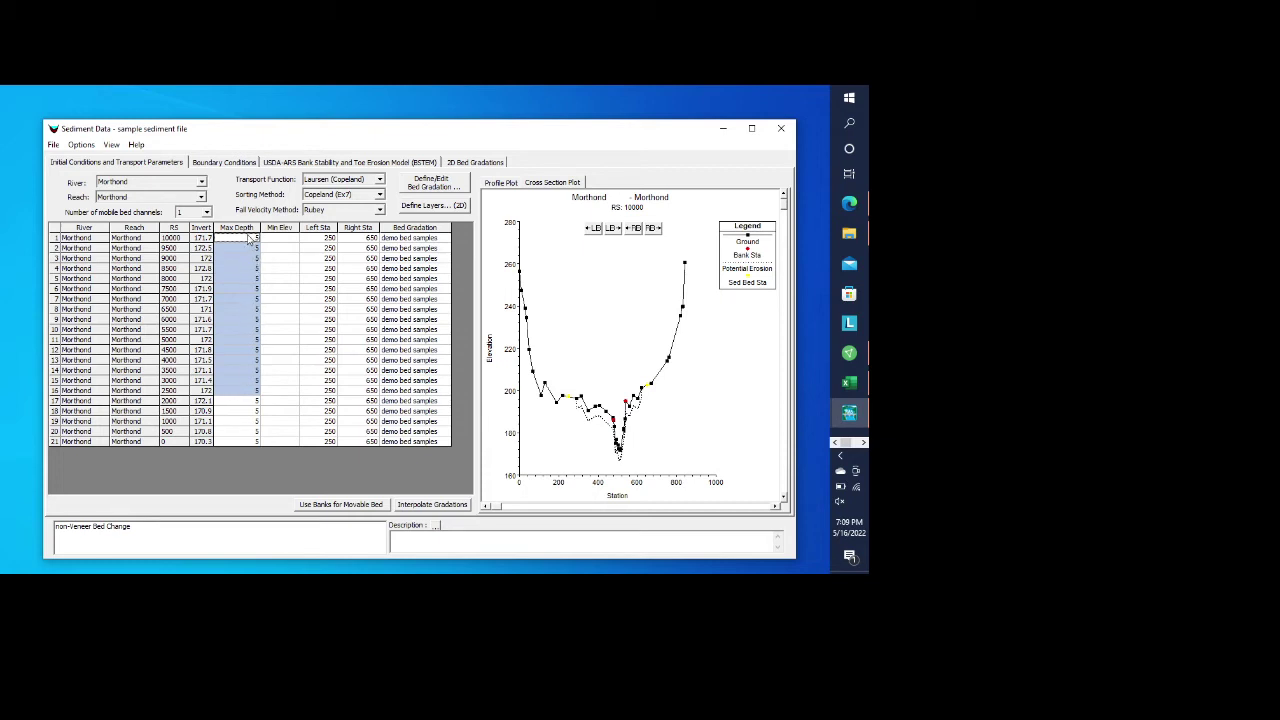
left_click(247, 238)
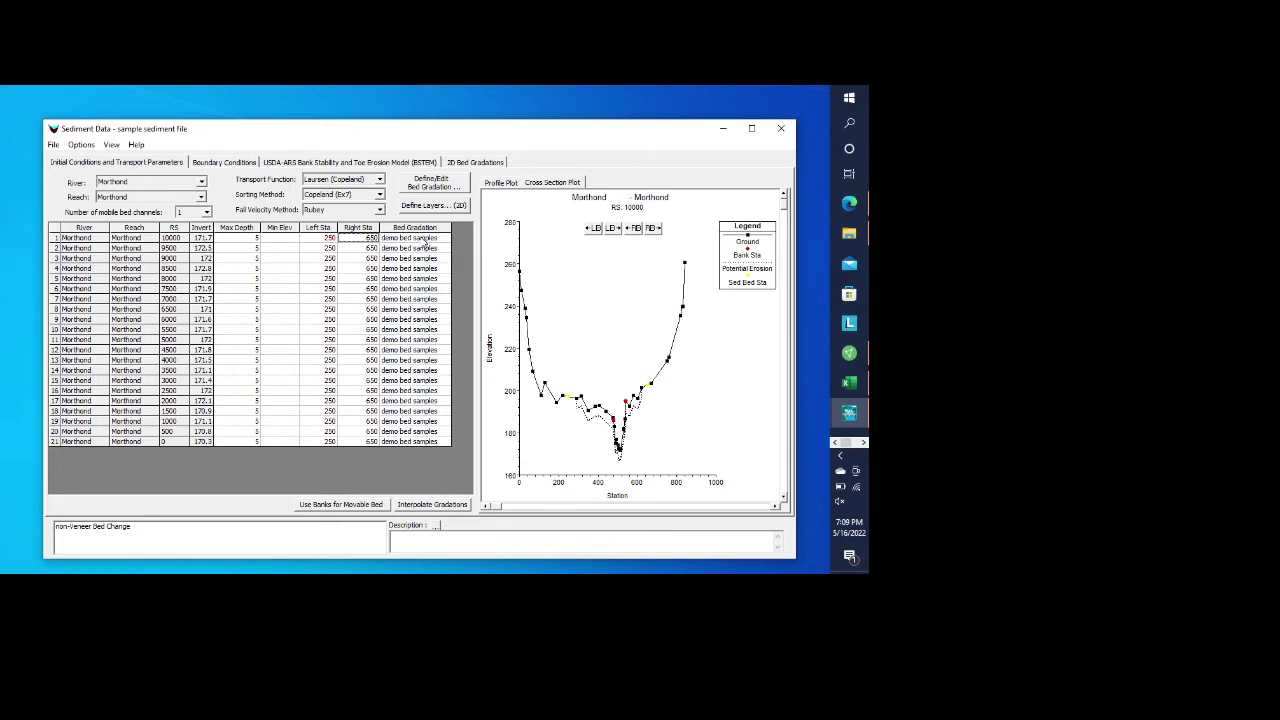
left_click(427, 240)
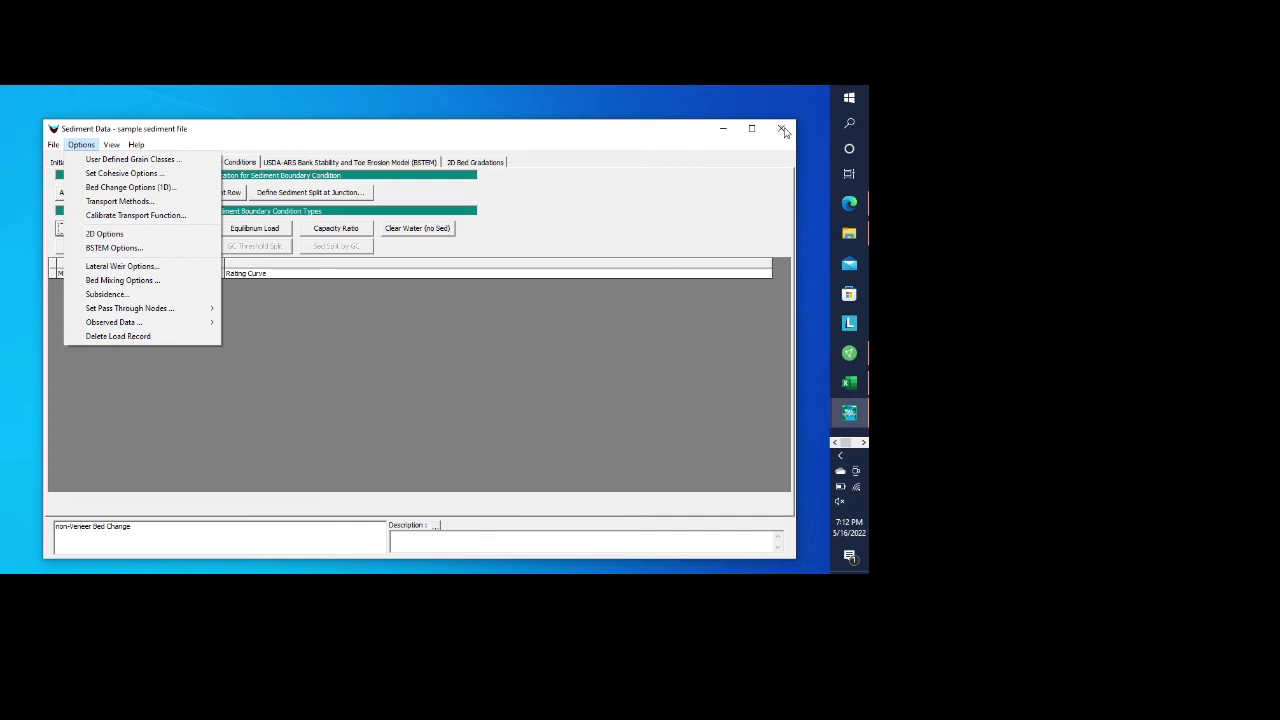
Step: Dismiss the sediment Options menu and close the Sediment Data window
left_click(781, 128)
left_click(781, 128)
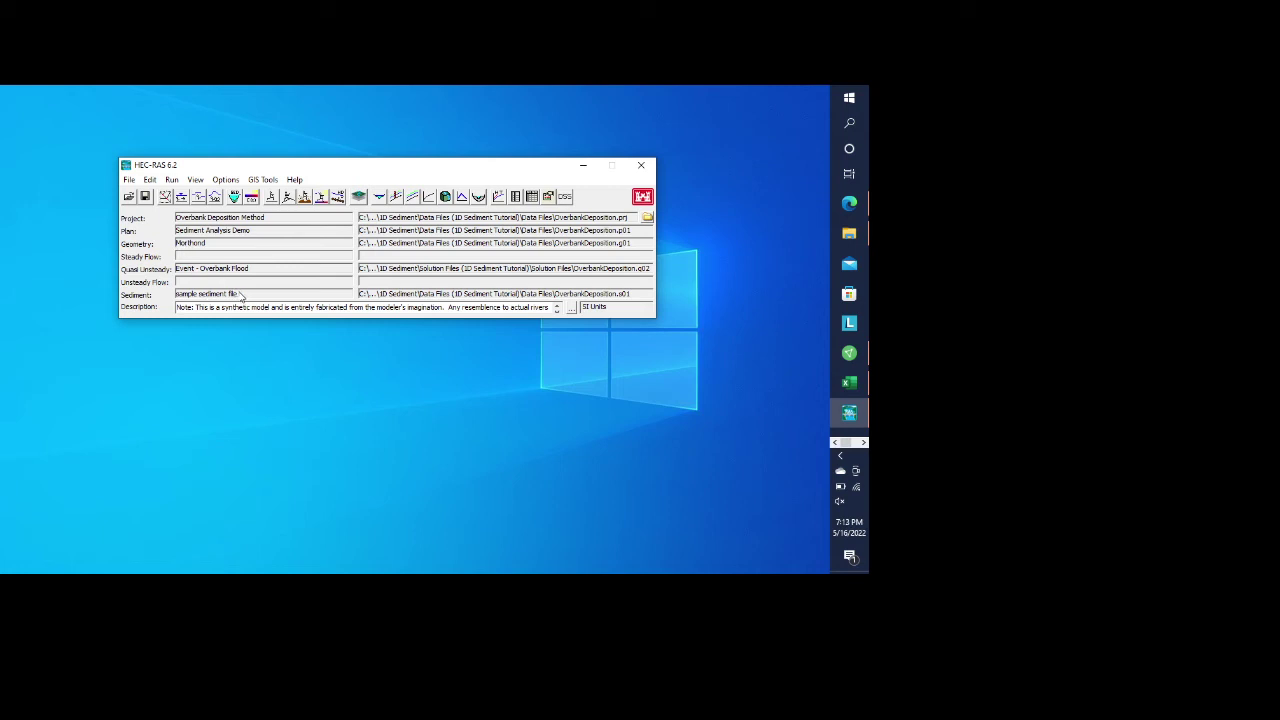
Step: Compute the Quasi-Unsteady sediment analysis for the Sediment Analysis Demo plan, then close the finished report
left_click(172, 179)
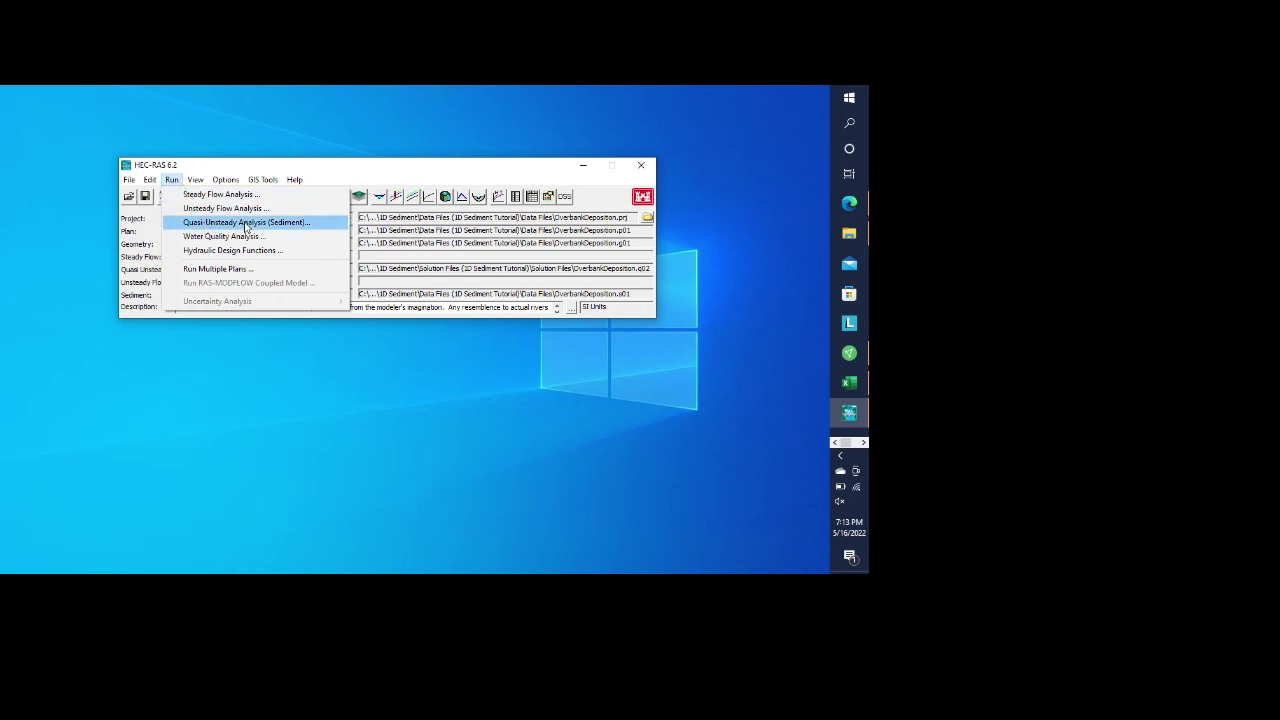
left_click(246, 225)
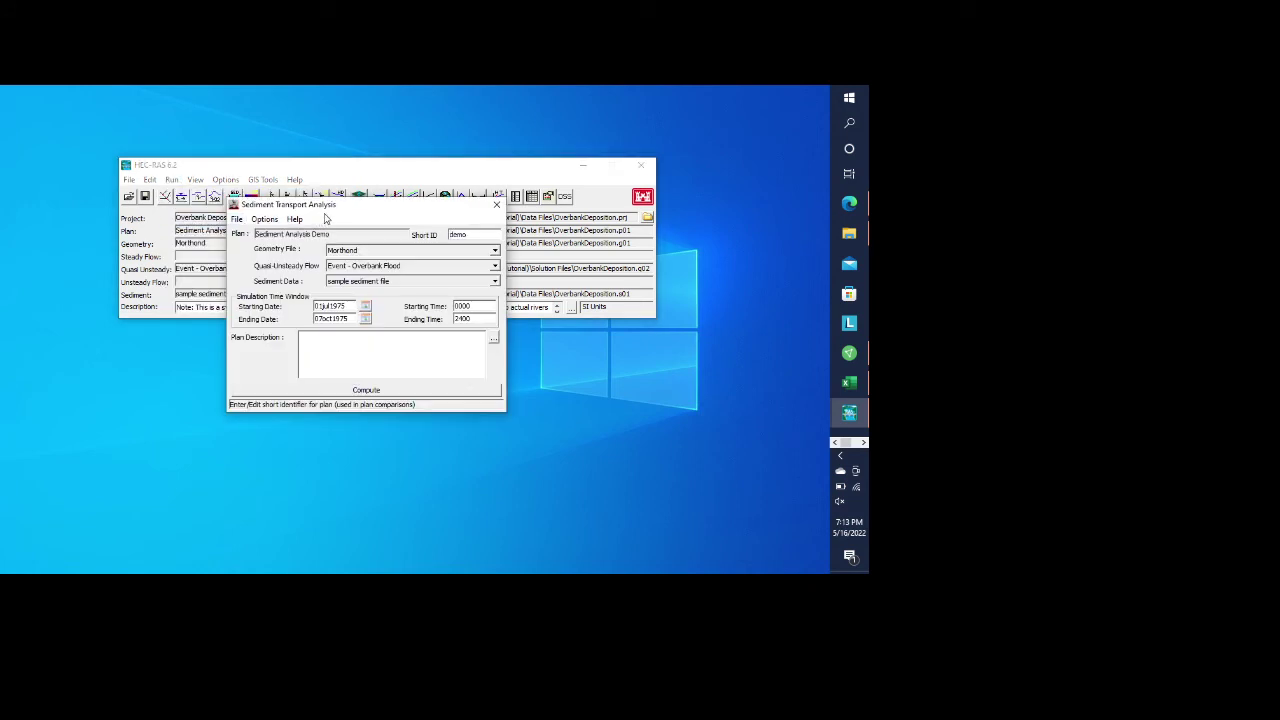
left_click(237, 219)
left_click(364, 213)
left_click(360, 391)
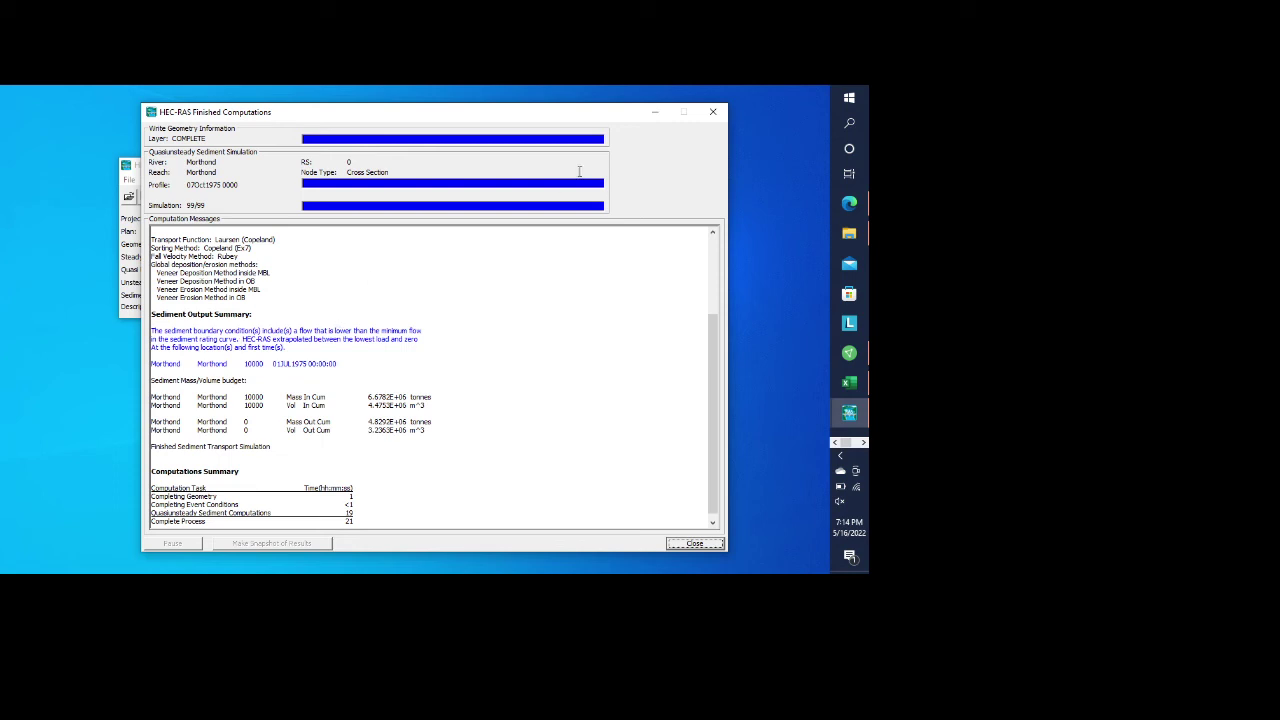
left_click(713, 115)
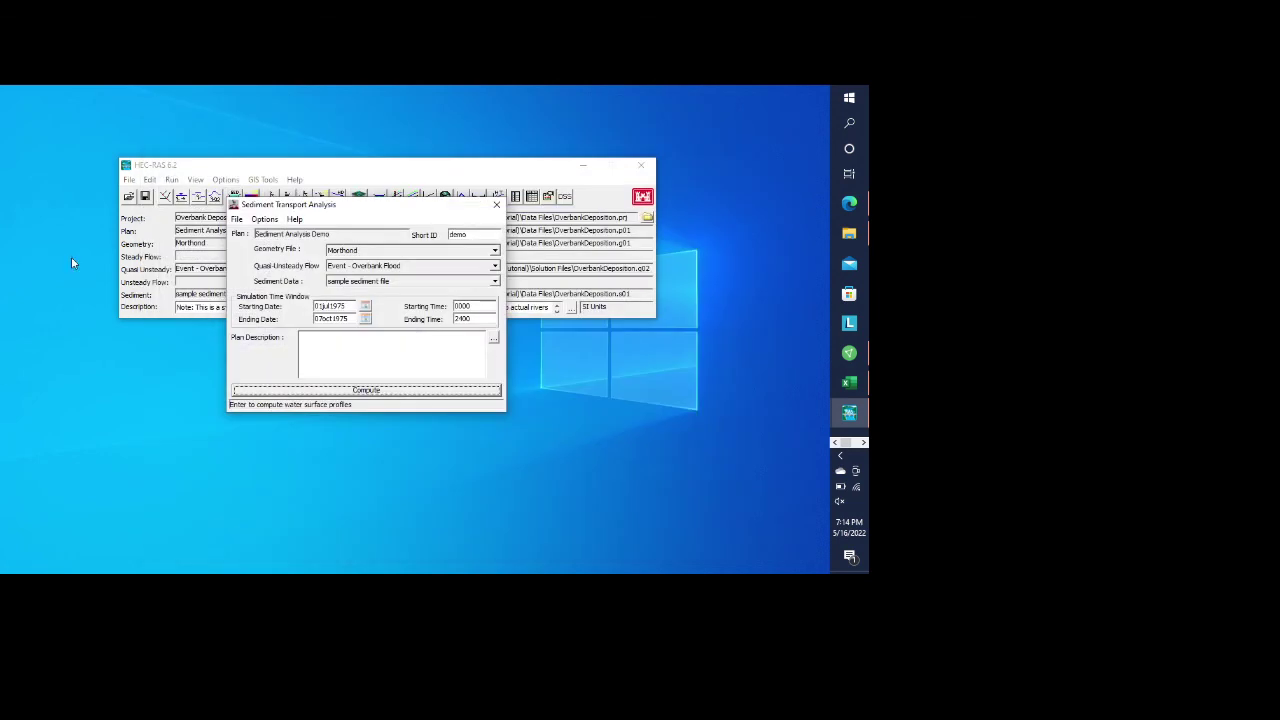
Step: Close the sediment transport setup and open the sediment output viewer
left_click(497, 205)
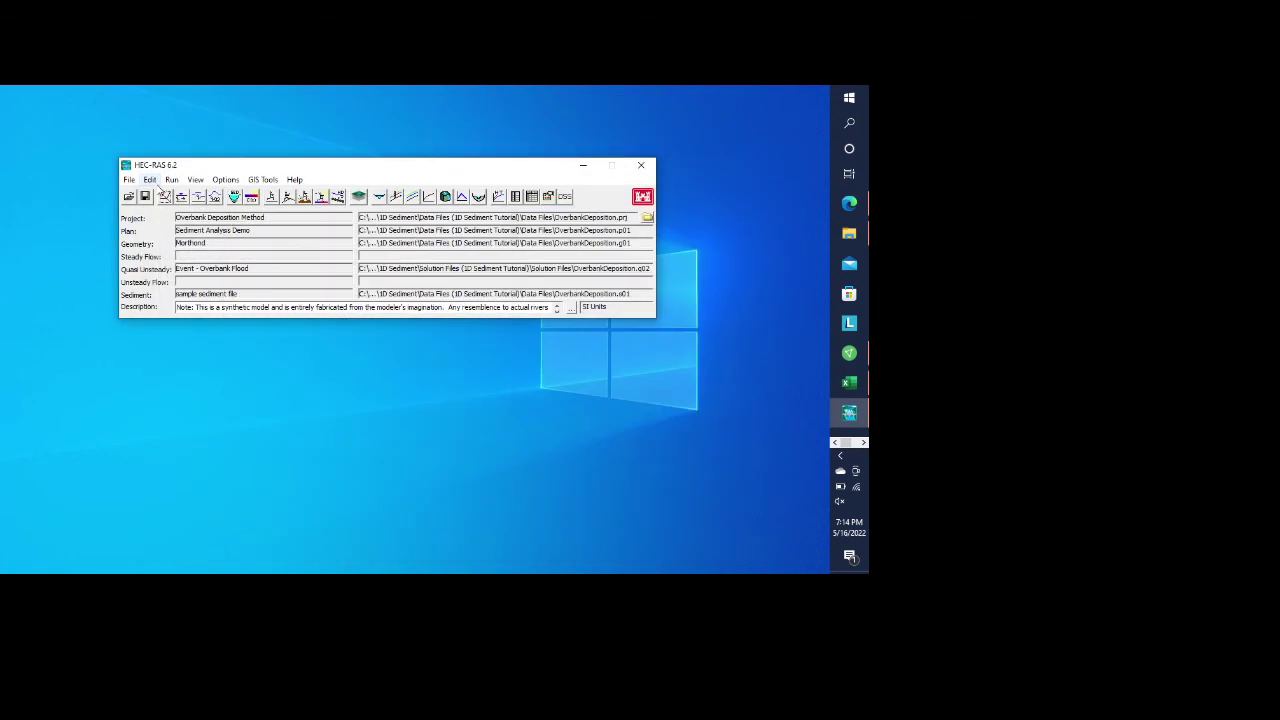
left_click(149, 180)
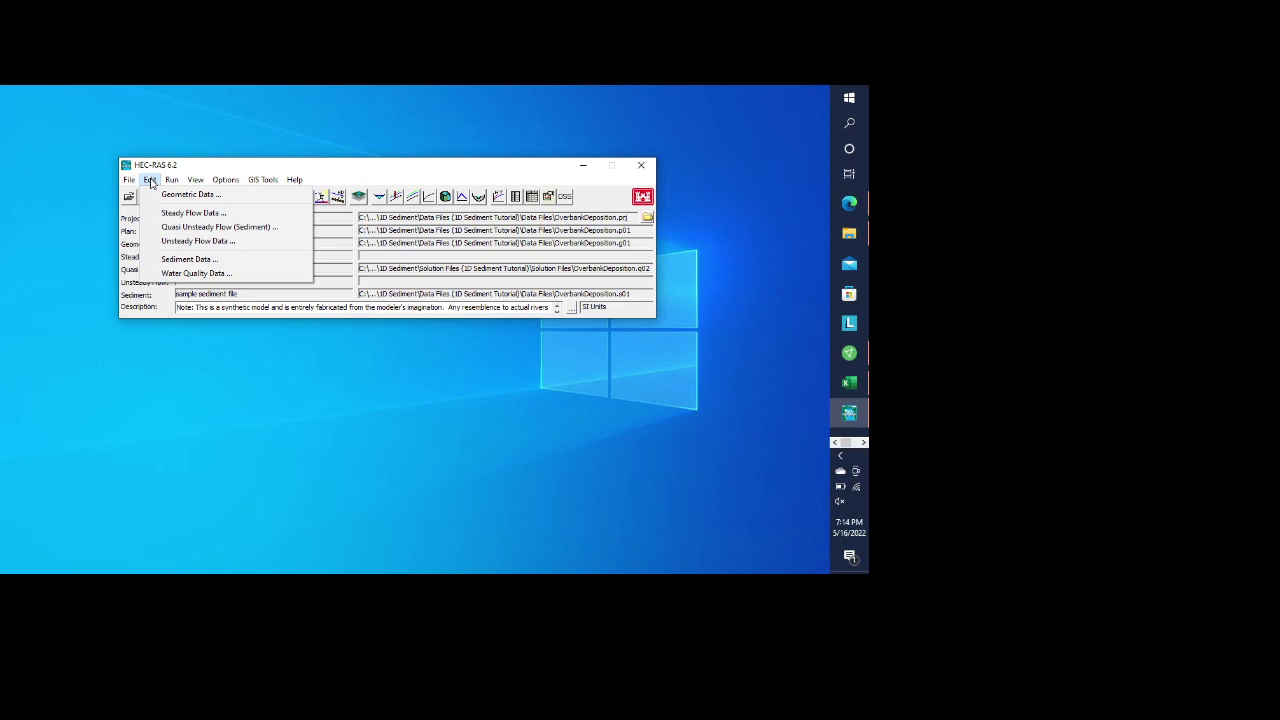
mouse_move(194, 182)
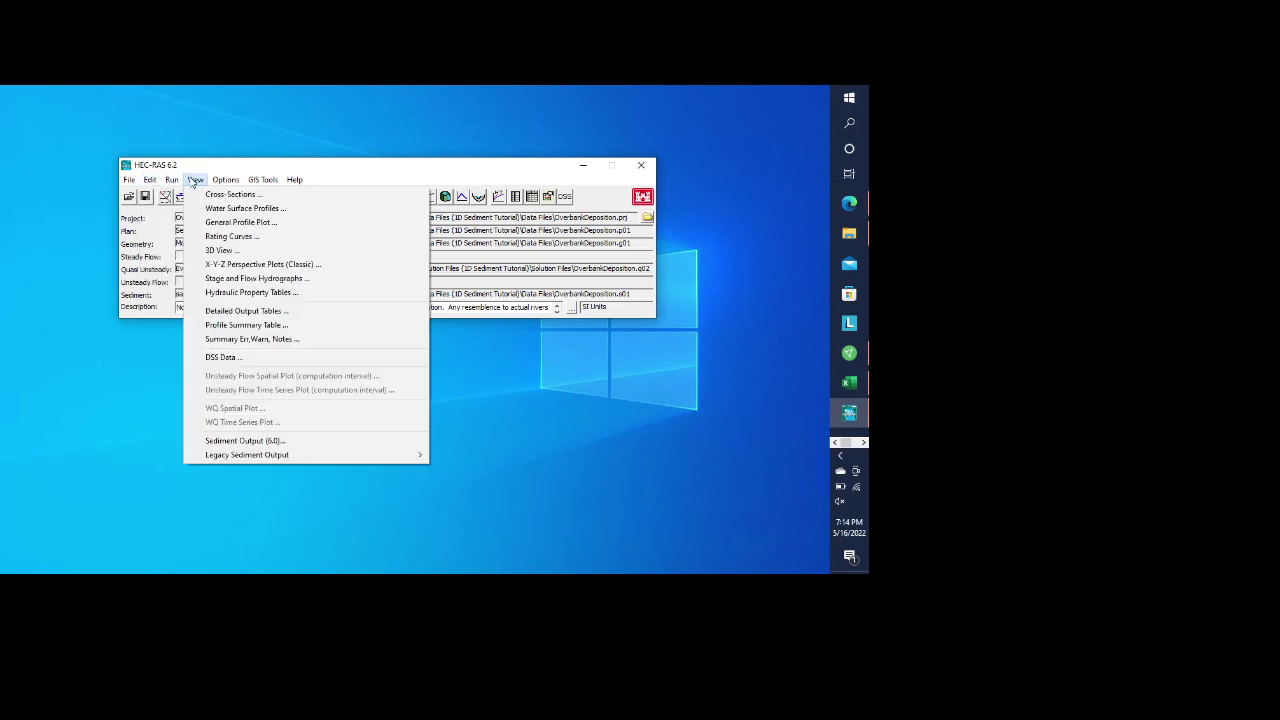
left_click(232, 441)
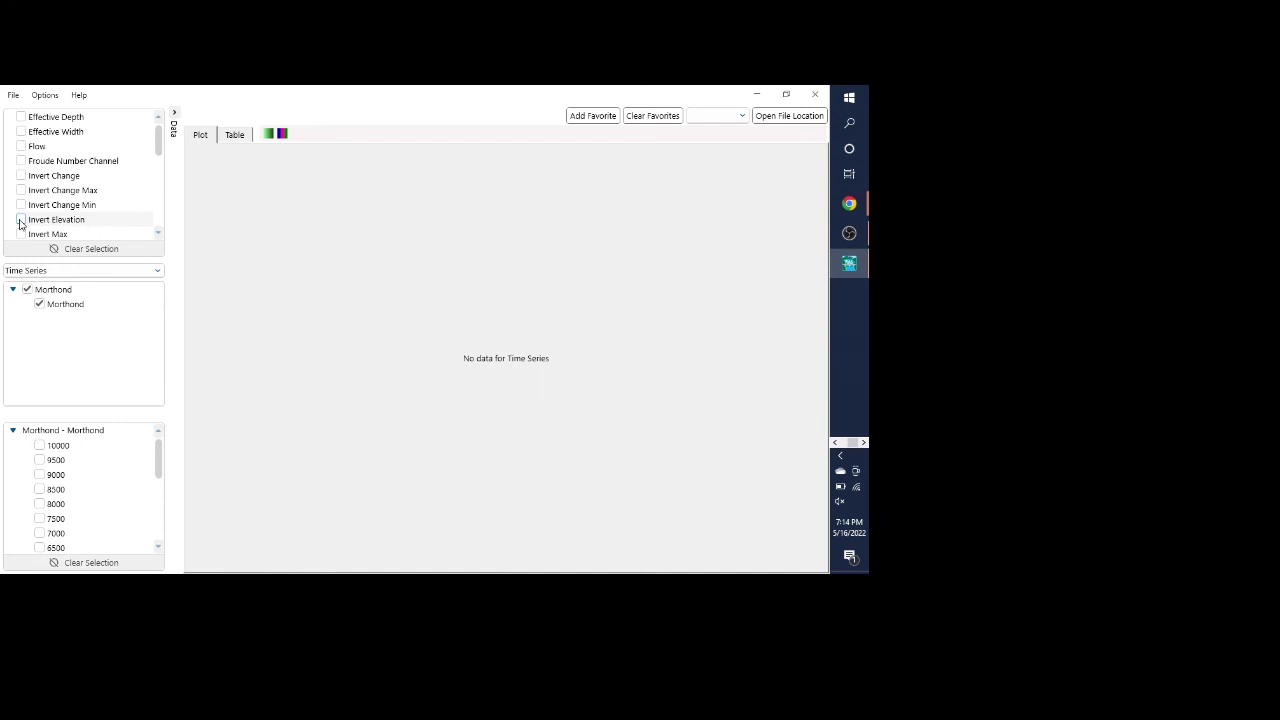
Step: Choose Invert Change as the plotted variable, leaving the plot type unchanged
left_click(21, 176)
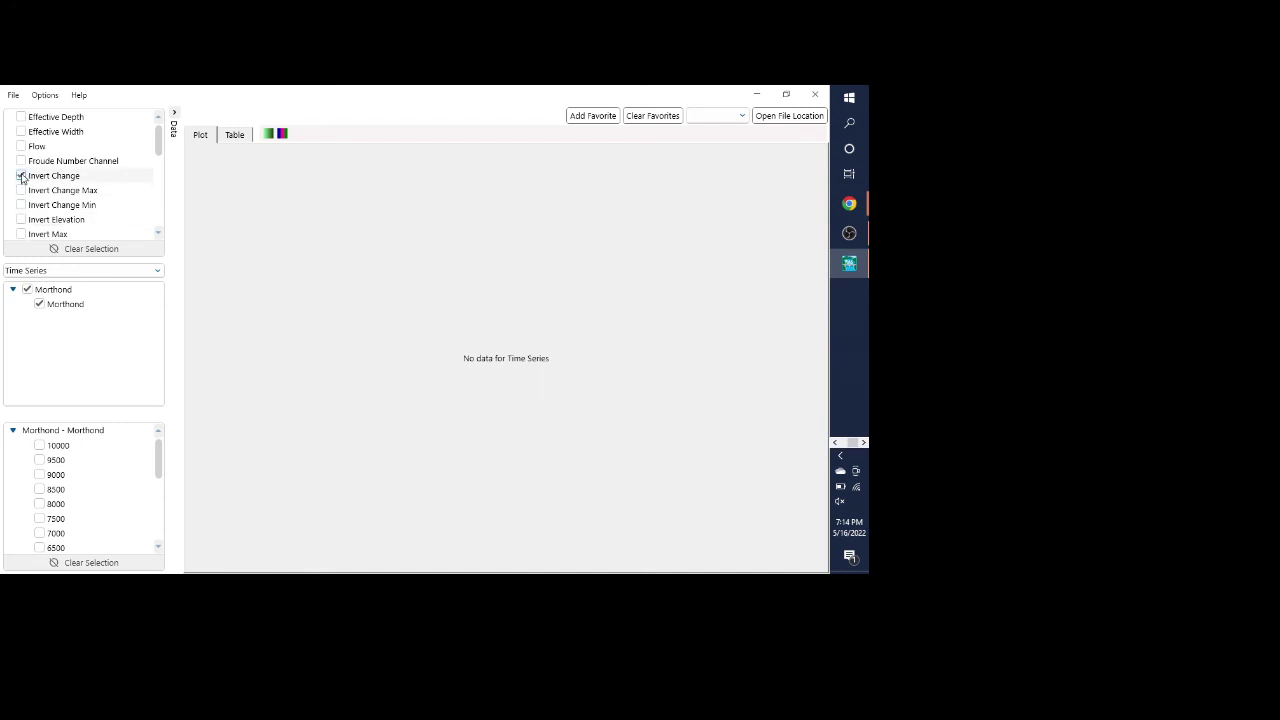
left_click(83, 271)
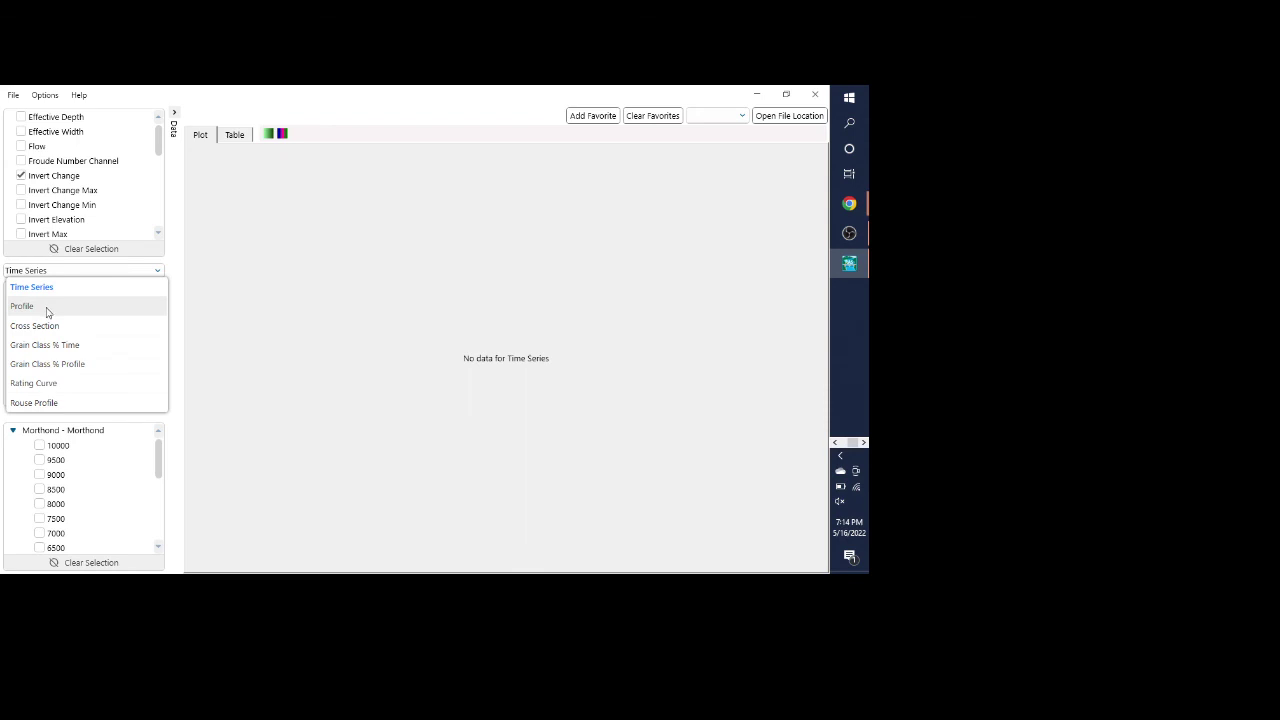
key("Escape")
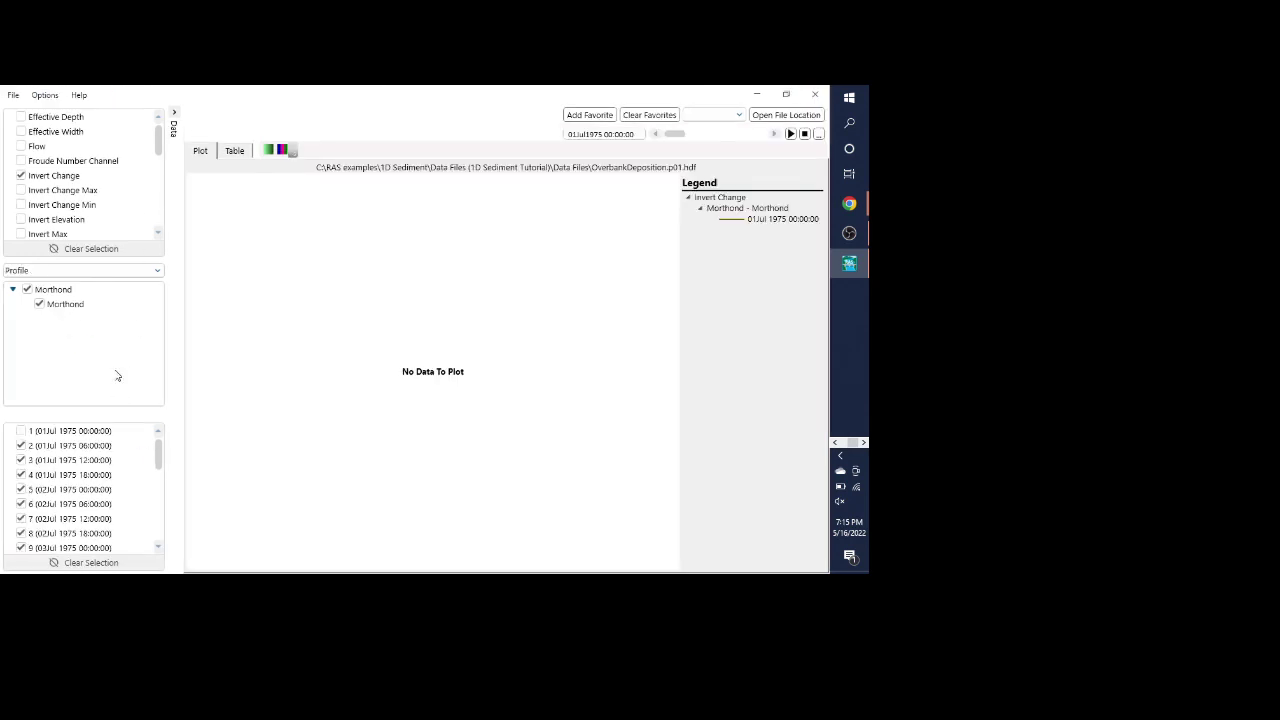
Step: Keep the Profile plot, uncheck time step 1, and check time step 3129 (08Oct 1975)
left_click(80, 270)
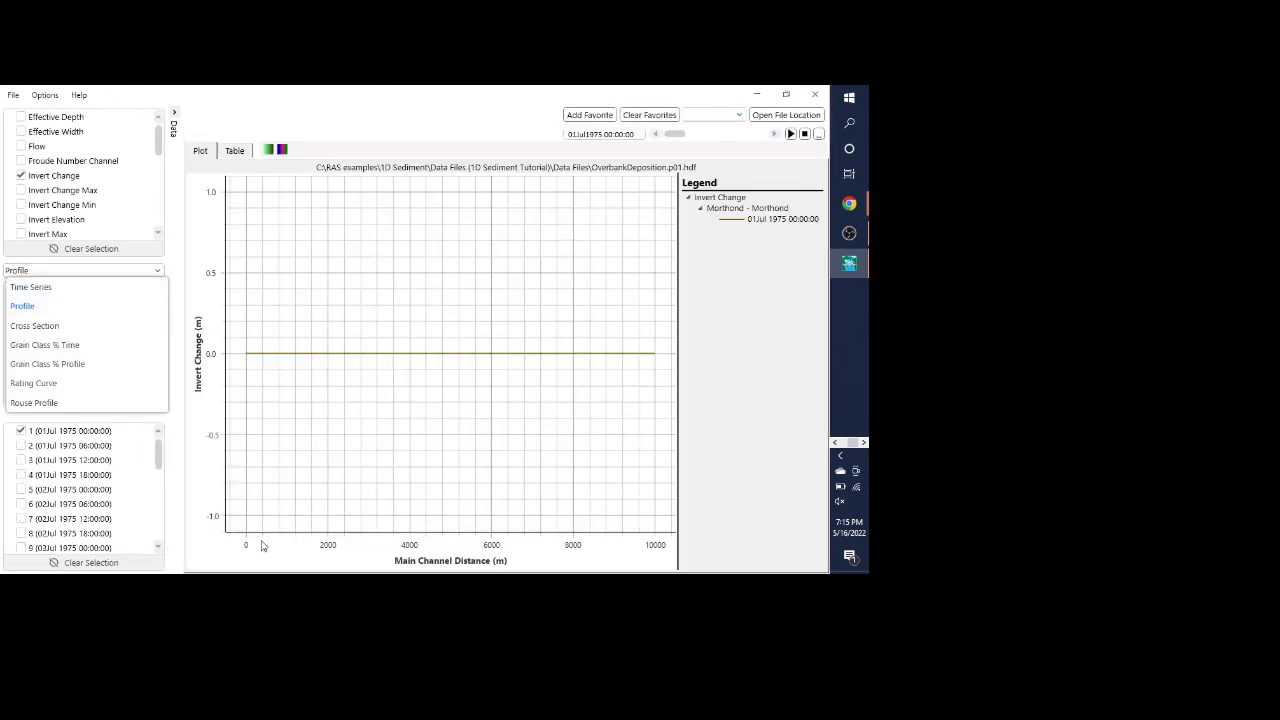
left_click(21, 432)
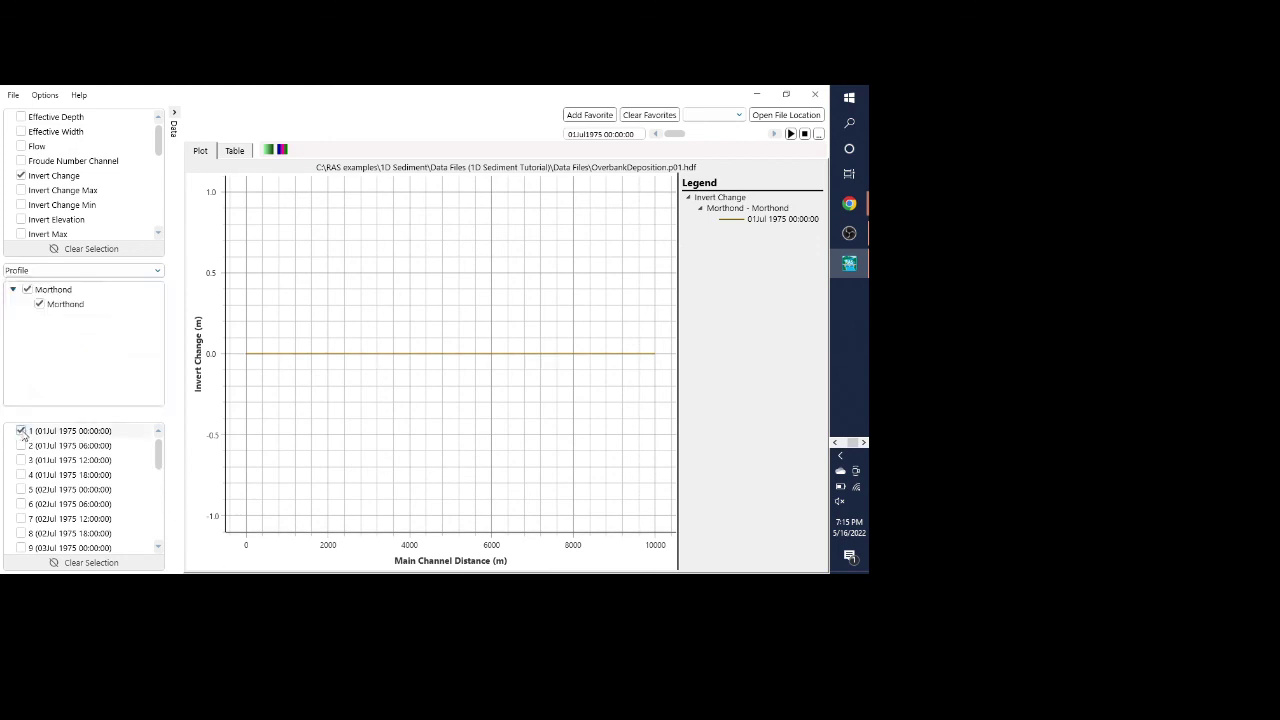
left_click(21, 432)
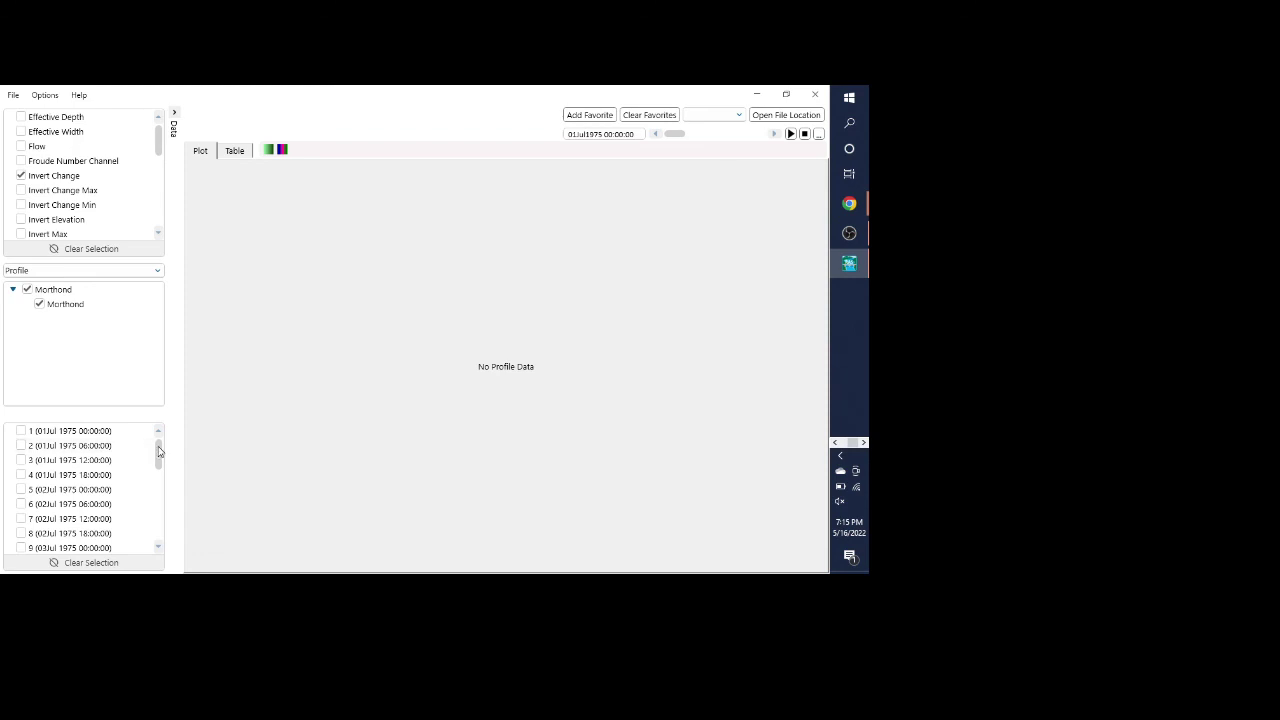
left_click_drag(158, 453, 158, 548)
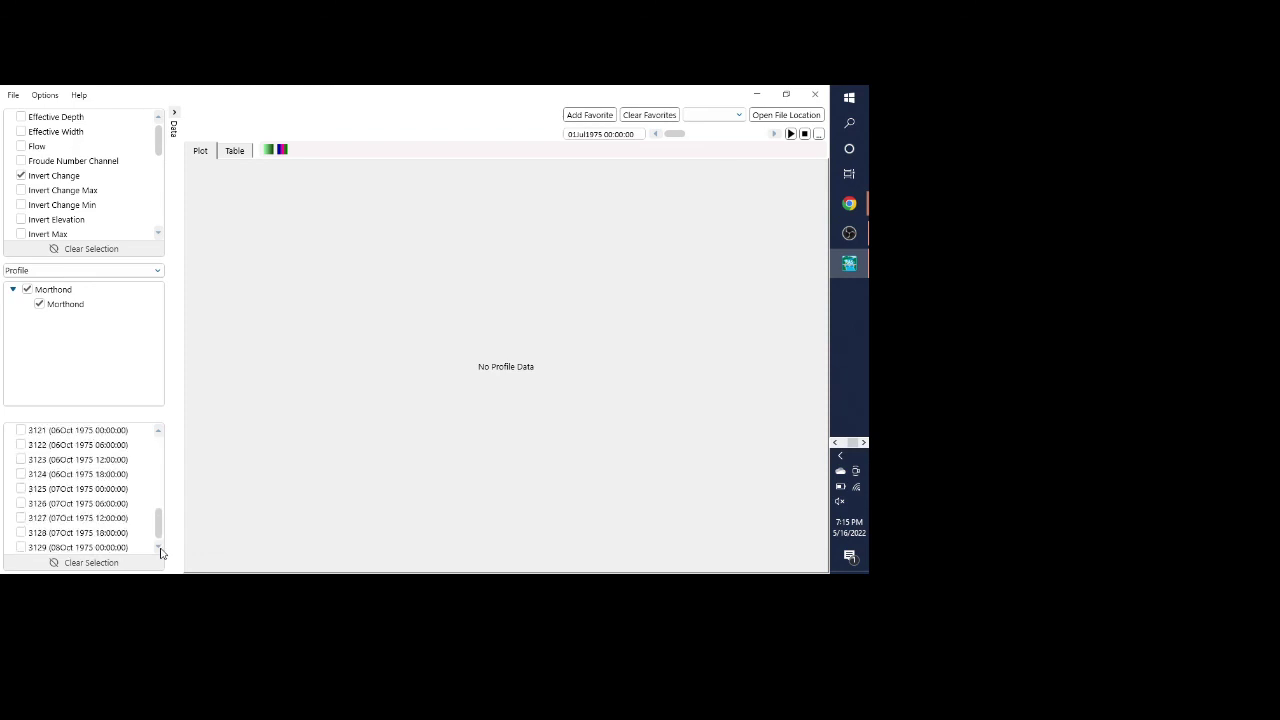
left_click(21, 548)
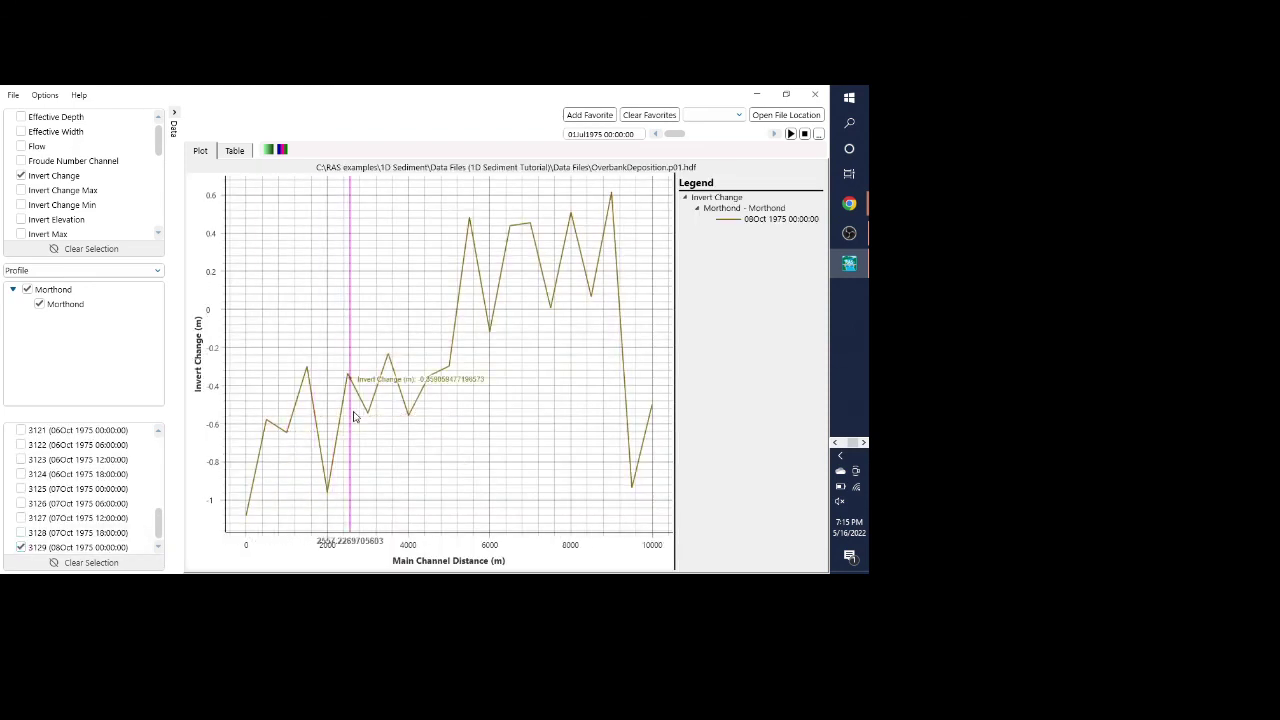